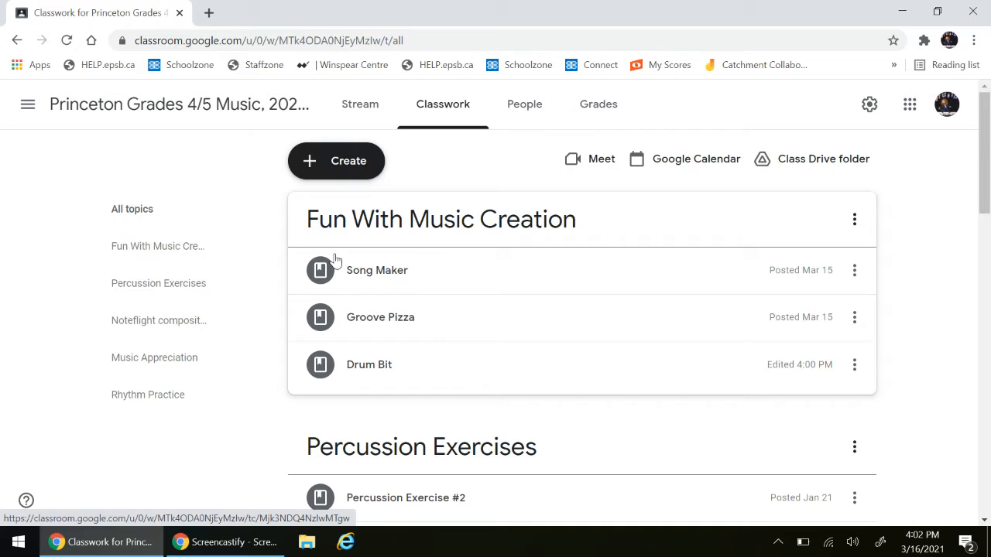
- Open the Groove Pizza activity link from the class's music creation topic and reload its page
left_click(388, 333)
left_click(367, 413)
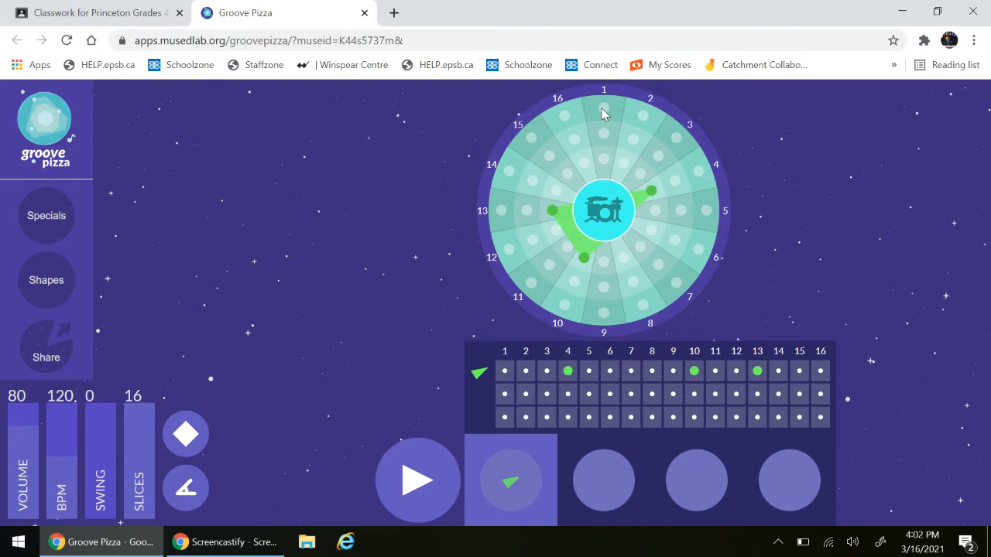
left_click(67, 40)
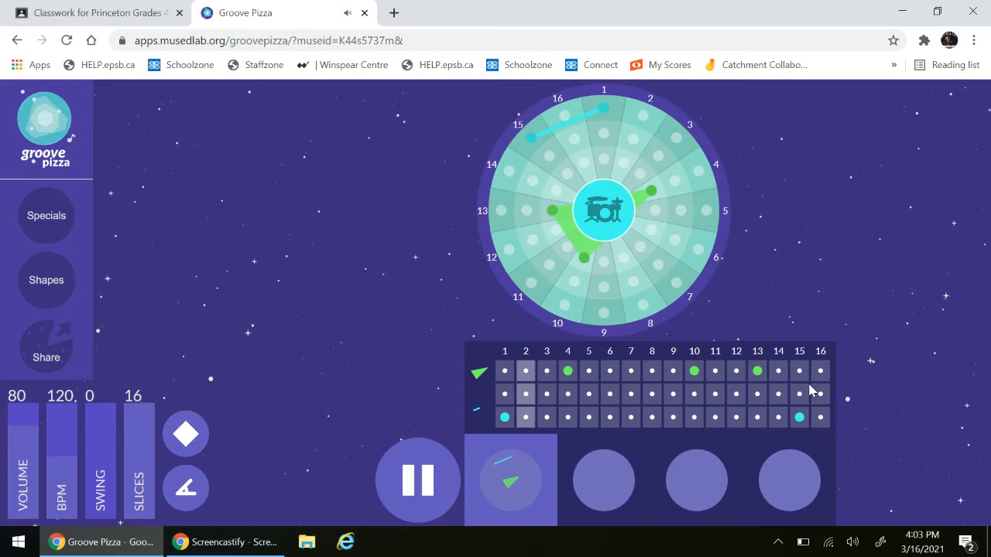
- Add outer-ring beats on slices 9 and 13 and slow the tempo to 102 BPM
left_click(418, 481)
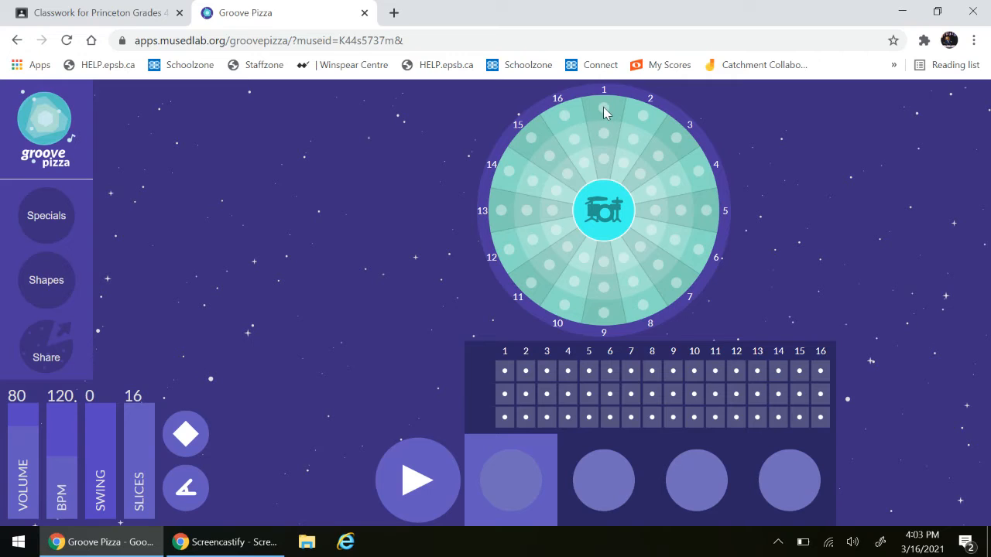
left_click(597, 301)
left_click(502, 210)
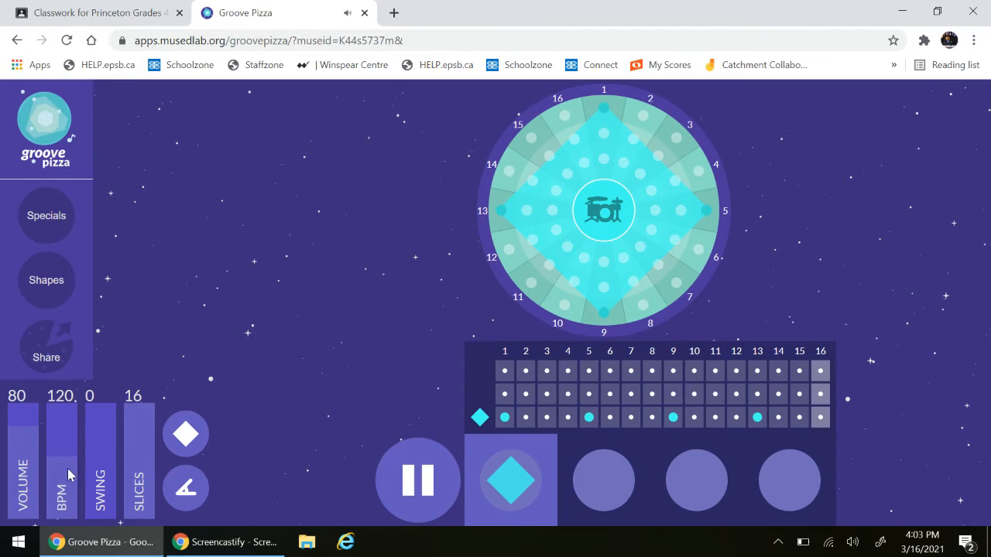
left_click_drag(62, 459, 73, 481)
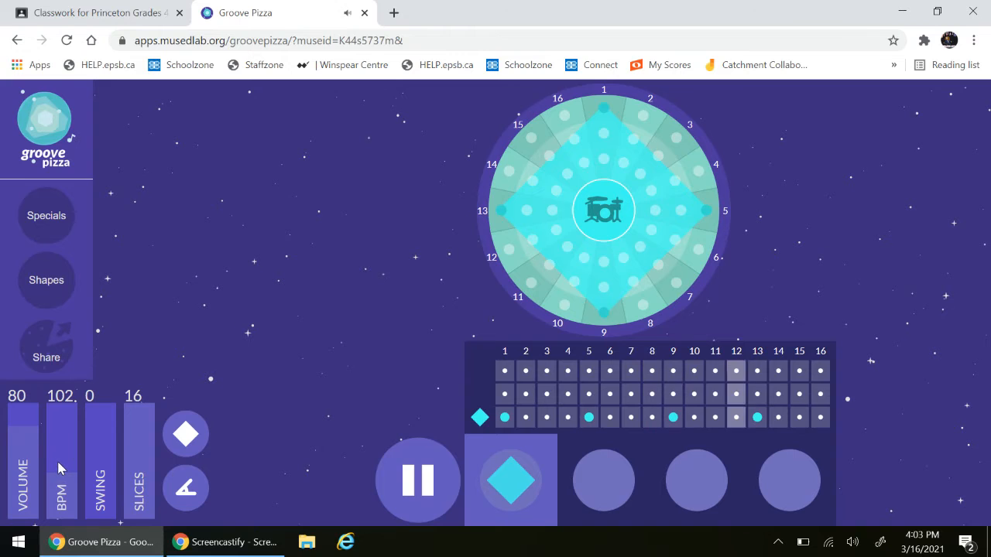
- Add middle-ring beats on slices 5 and 13, removing the misplaced inner-ring beat on slice 5
left_click(655, 209)
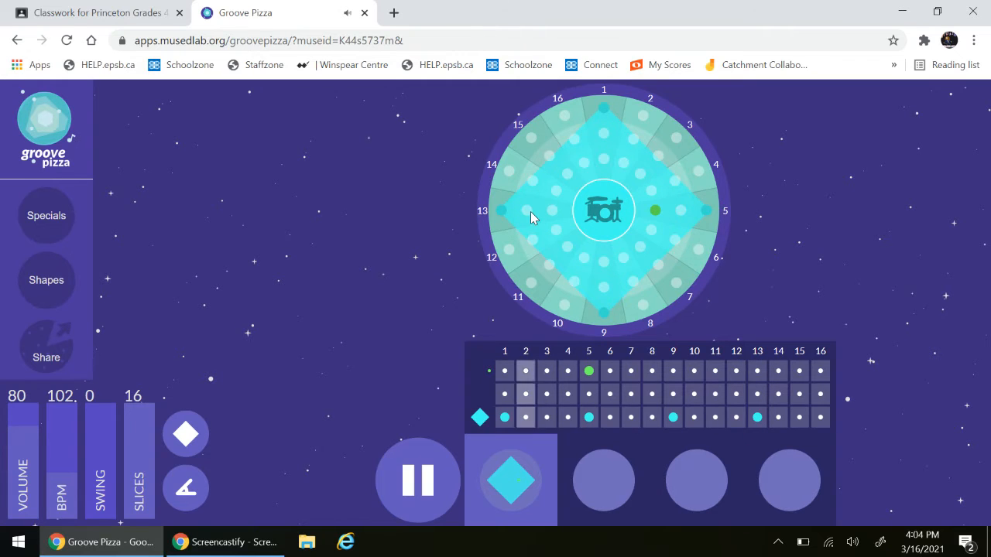
left_click(527, 210)
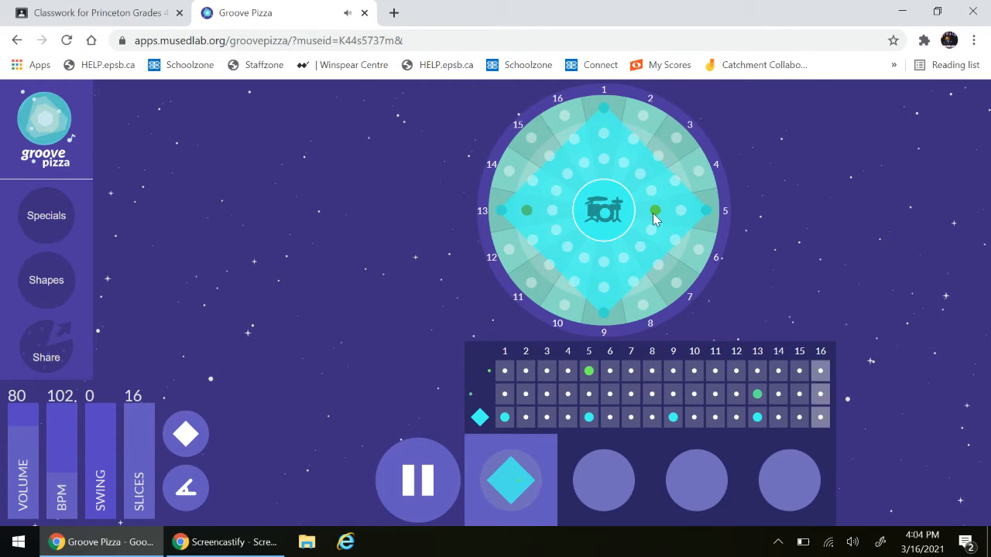
left_click(655, 210)
left_click(681, 209)
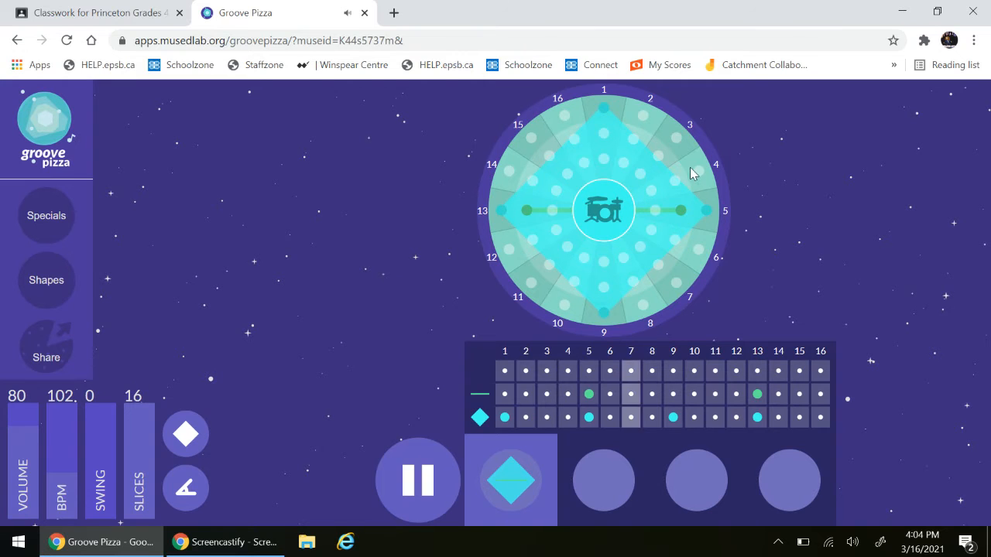
- Add inner-ring beats on every odd slice from 1 to 15
left_click(604, 159)
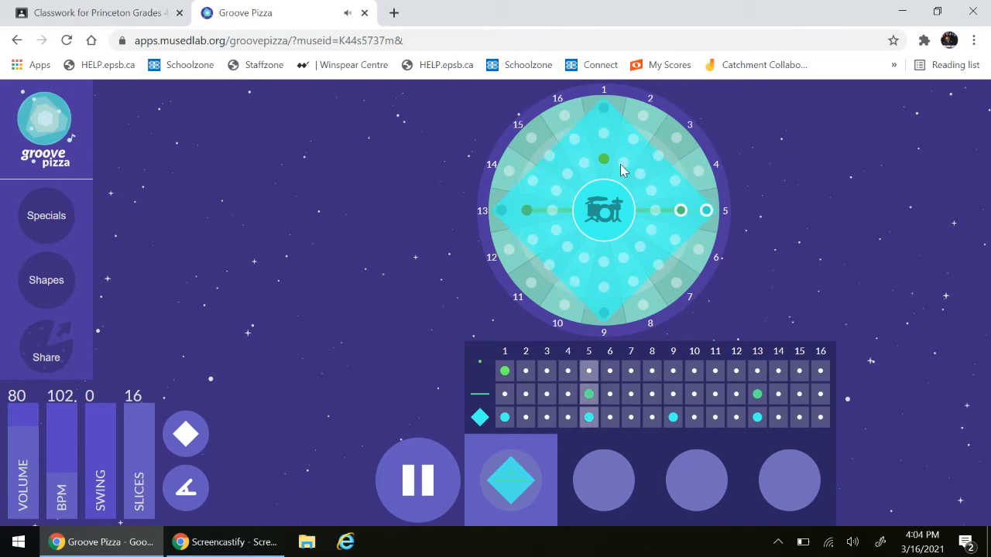
left_click(639, 175)
left_click(655, 211)
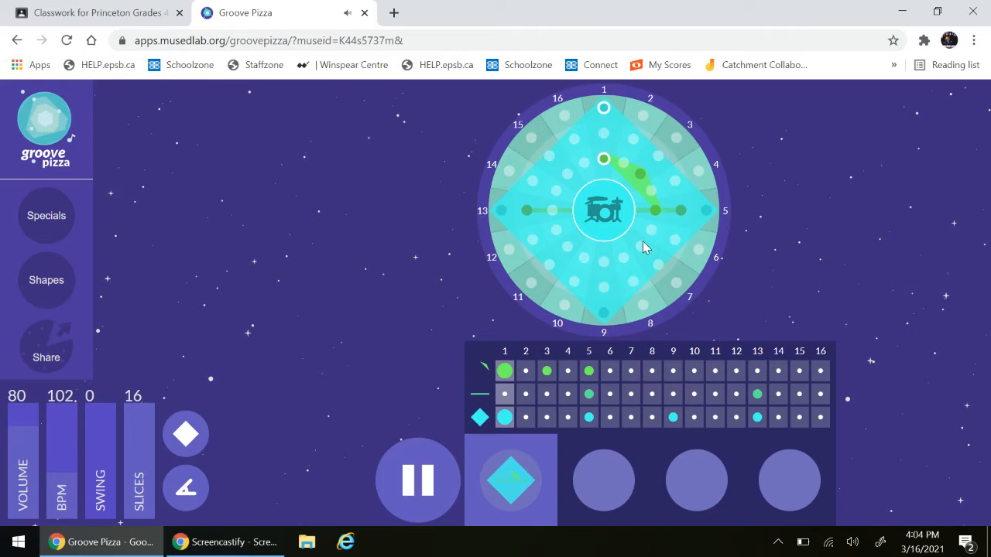
left_click(641, 245)
left_click(604, 262)
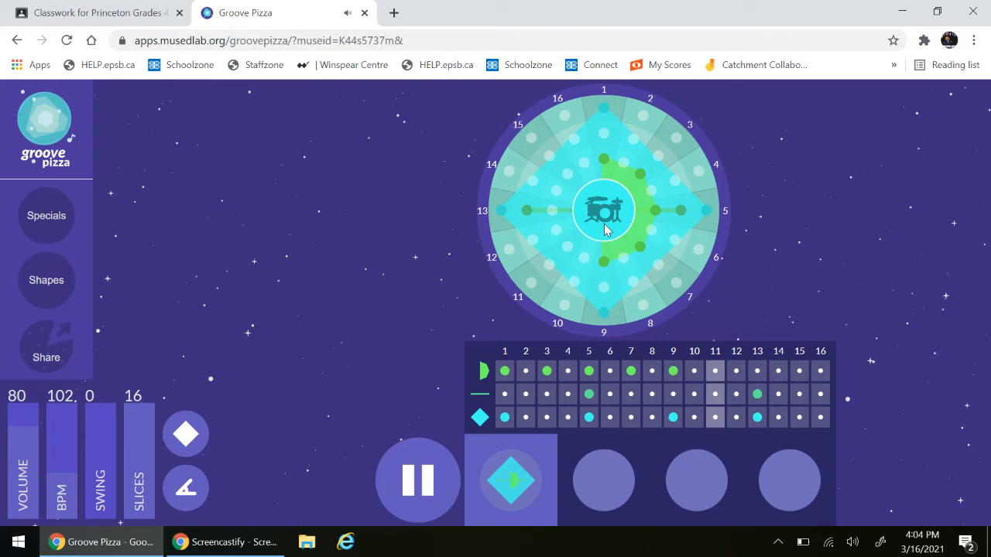
left_click(568, 246)
left_click(552, 211)
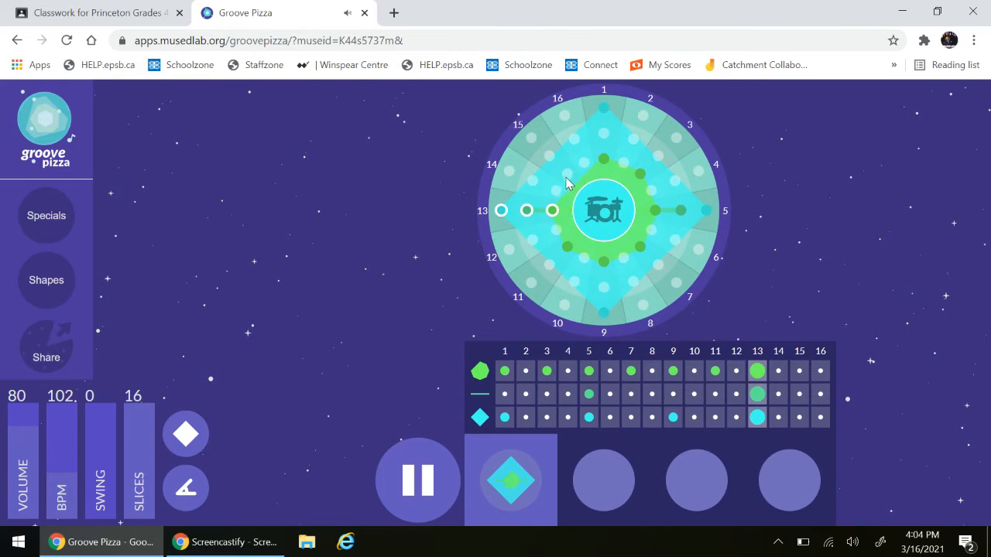
left_click(569, 174)
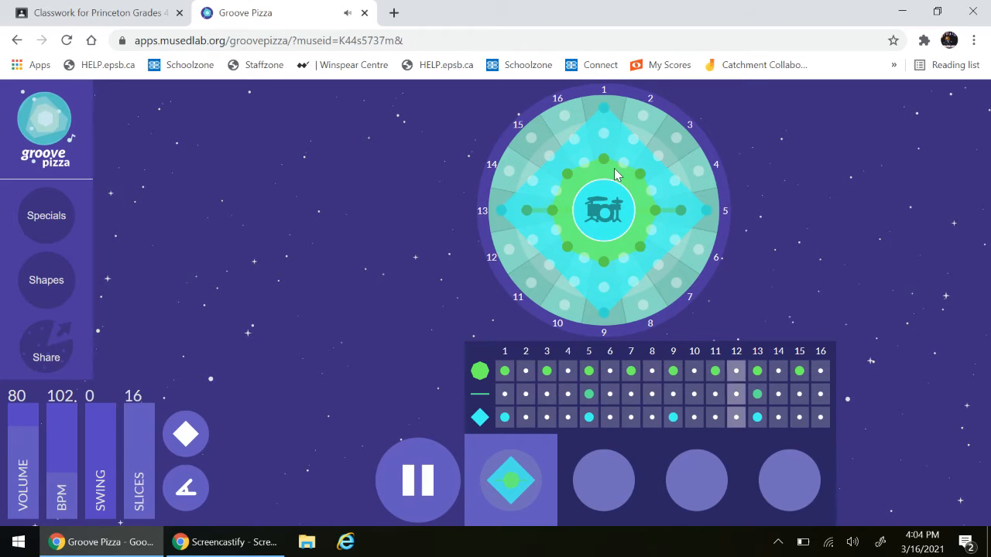
- Rotate the inner-ring octagon one slice clockwise and remove its beats on slices 12 and 14
left_click_drag(623, 163, 644, 176)
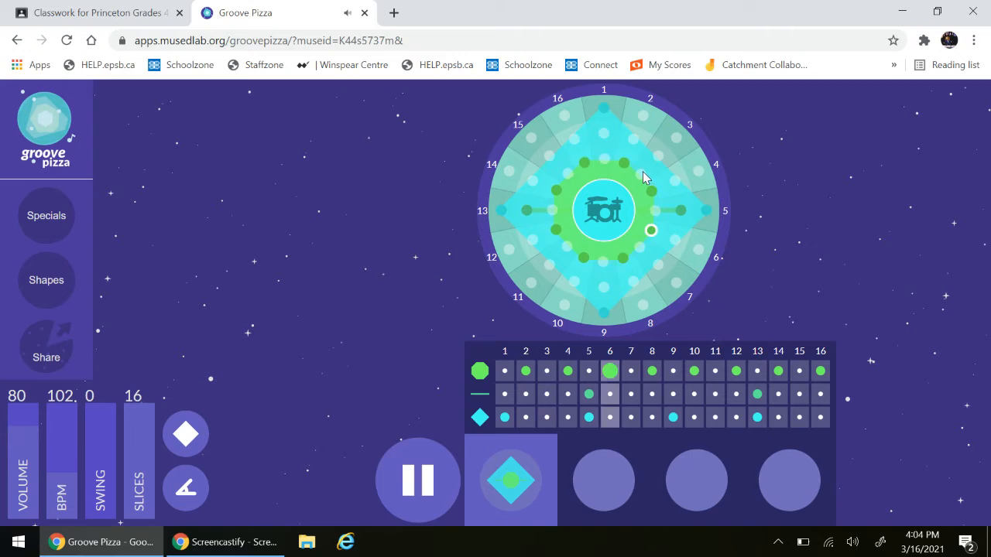
left_click(556, 189)
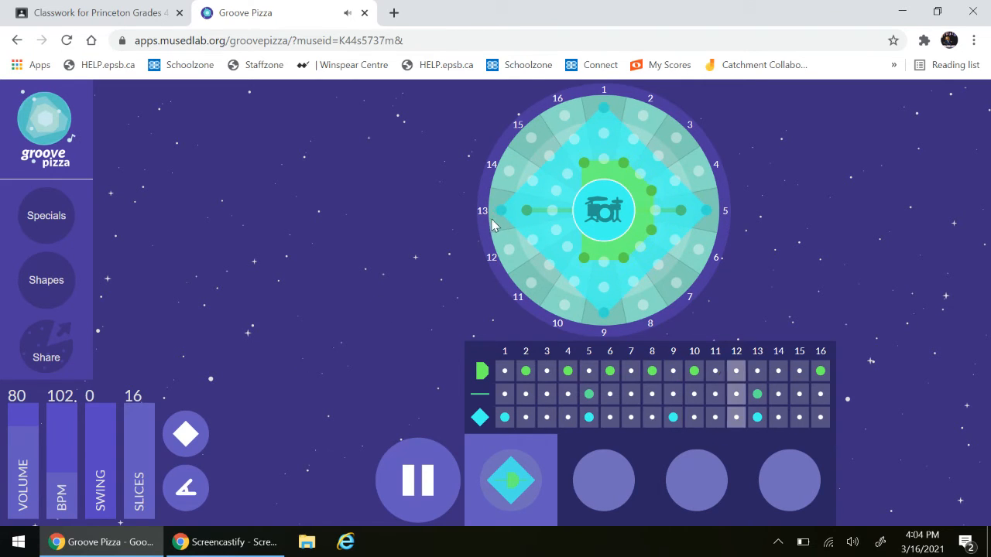
- Reshape the outer ring by adding beats on slices 4, 7 and 15 and removing those on slices 5 and 13
left_click(699, 171)
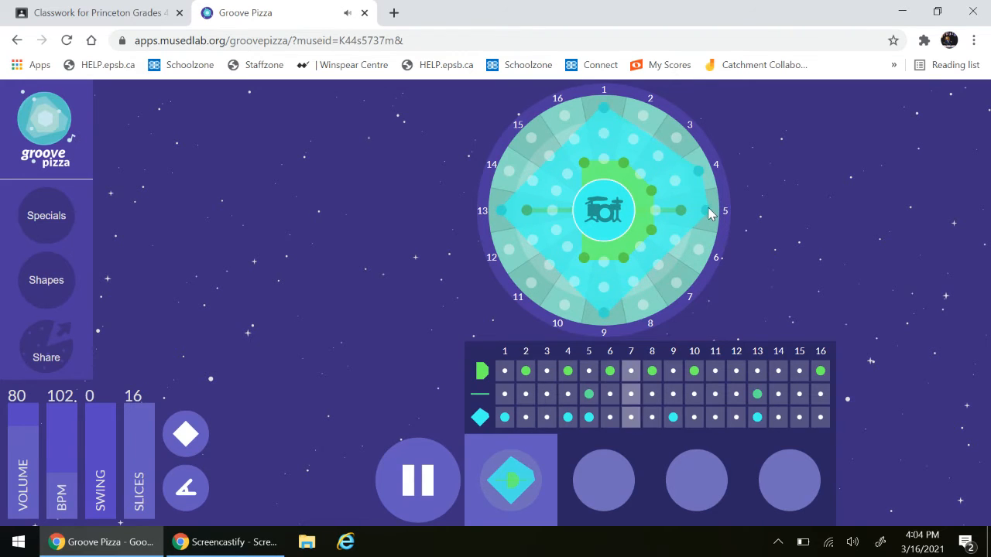
left_click(709, 209)
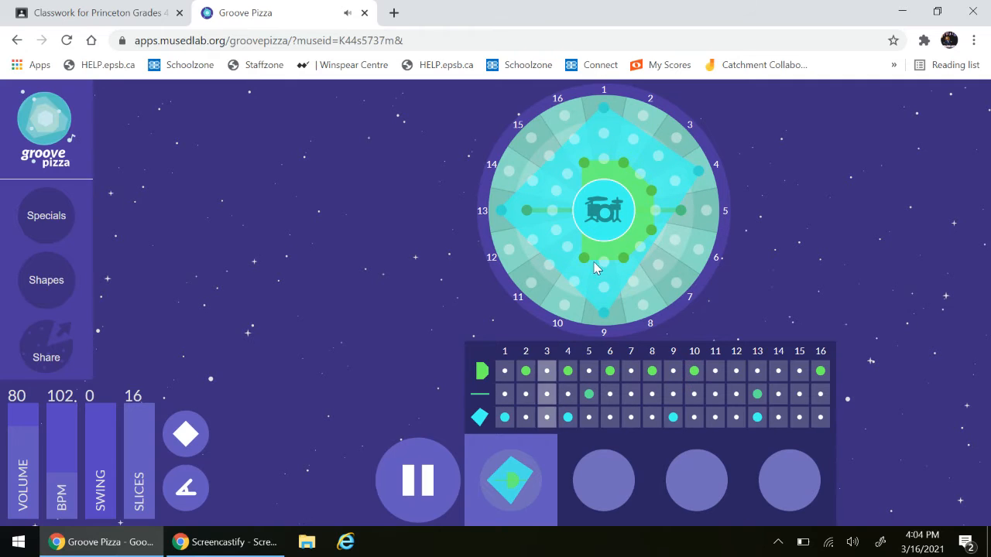
left_click(675, 280)
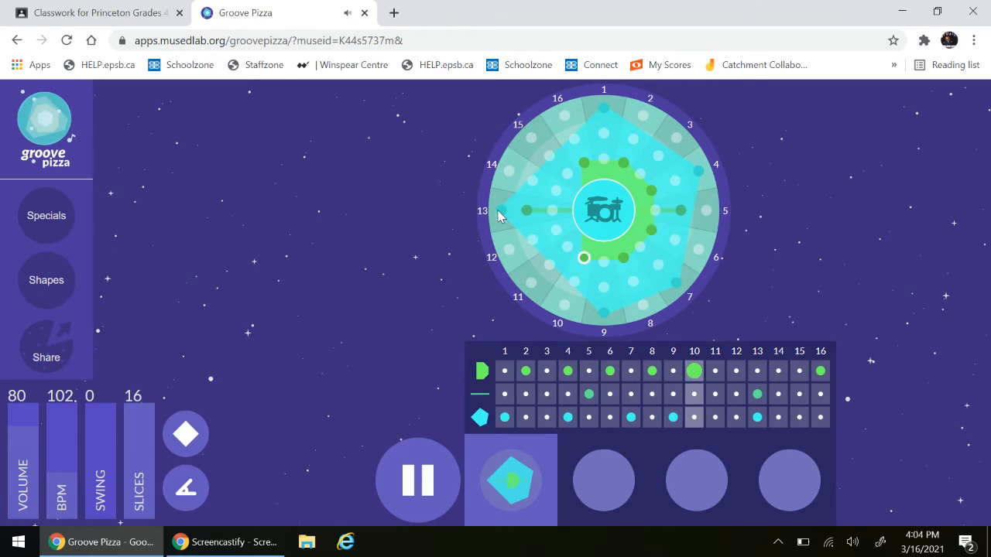
left_click(532, 136)
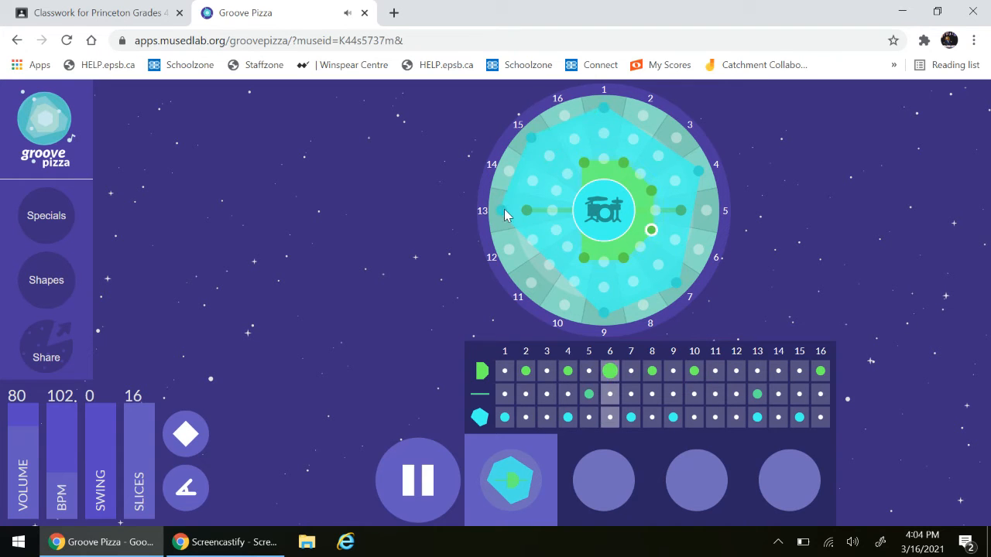
left_click(504, 209)
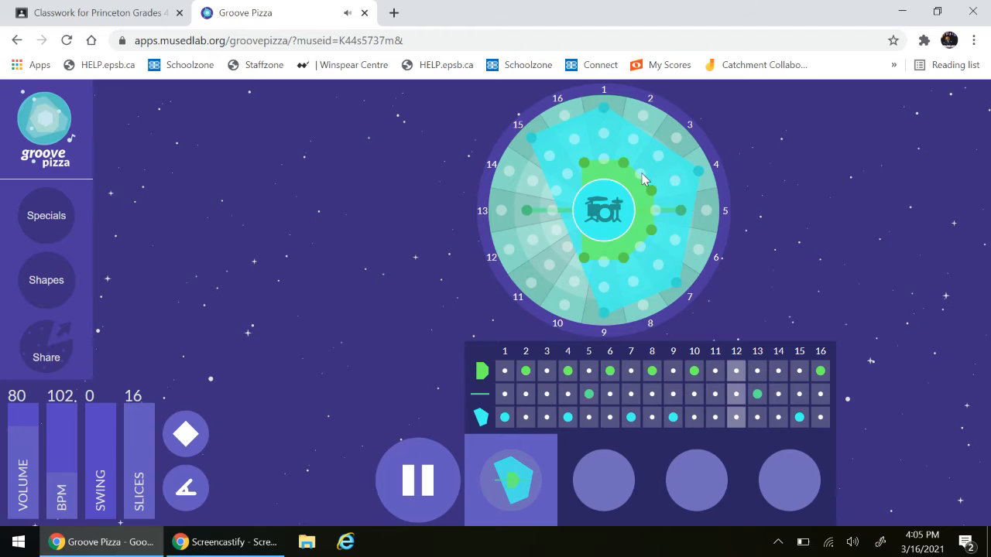
- Try the Hip-Hop, Afro-Latin and Jazz drum kits on the groove and switch back to Techno
left_click(595, 218)
left_click(676, 189)
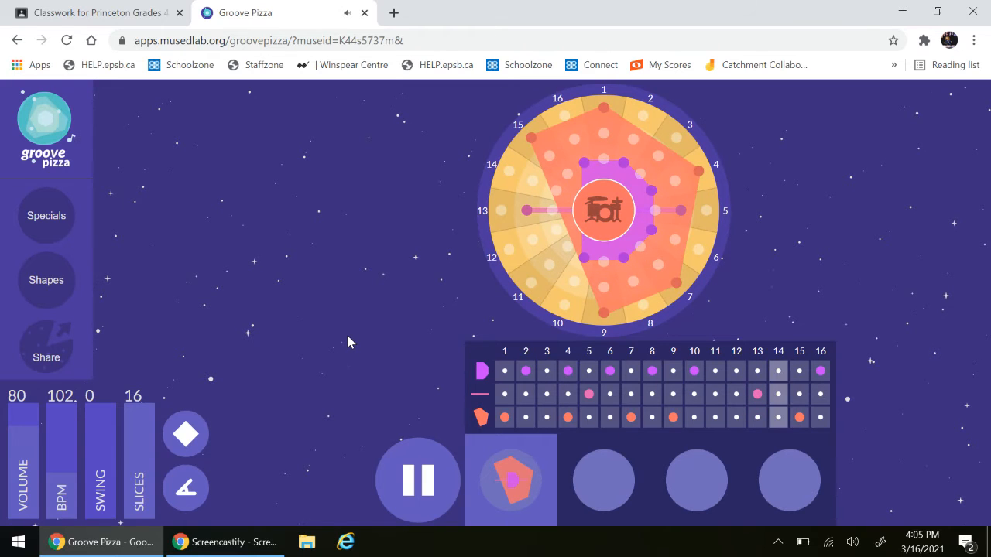
left_click(614, 218)
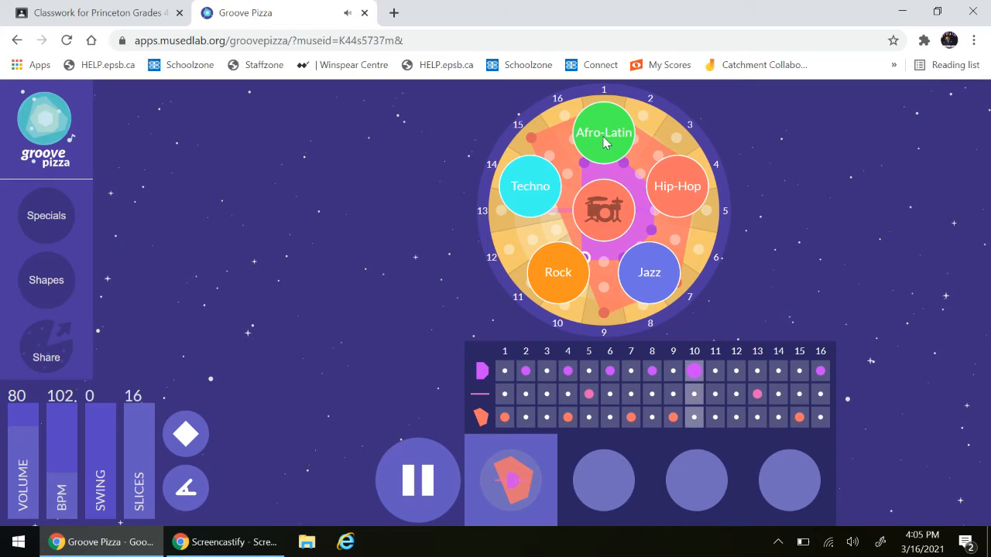
left_click(605, 141)
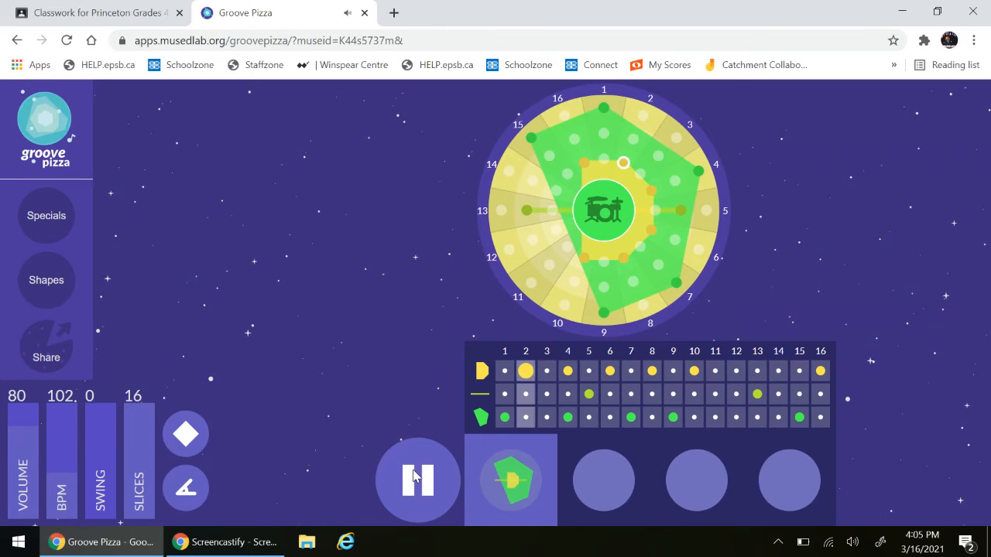
left_click(586, 218)
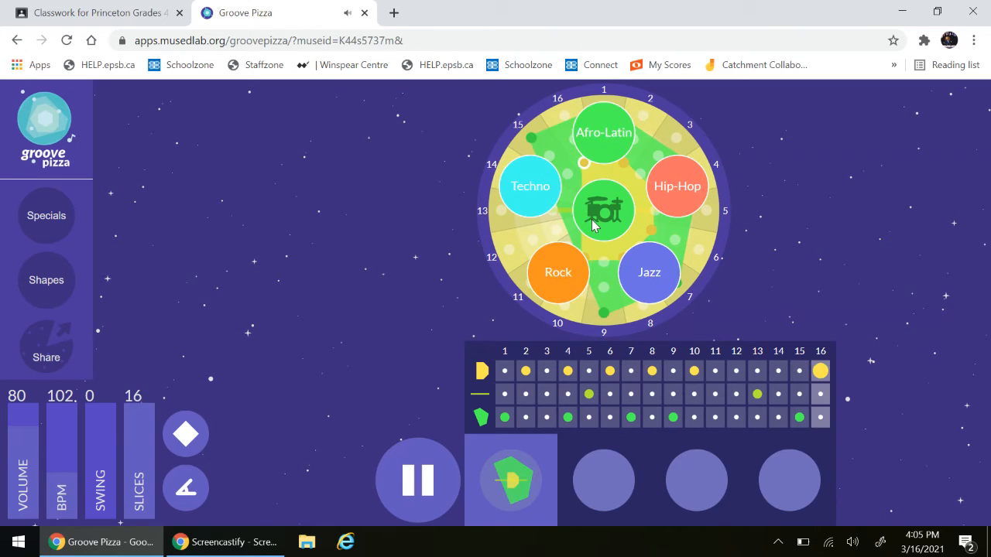
left_click(642, 280)
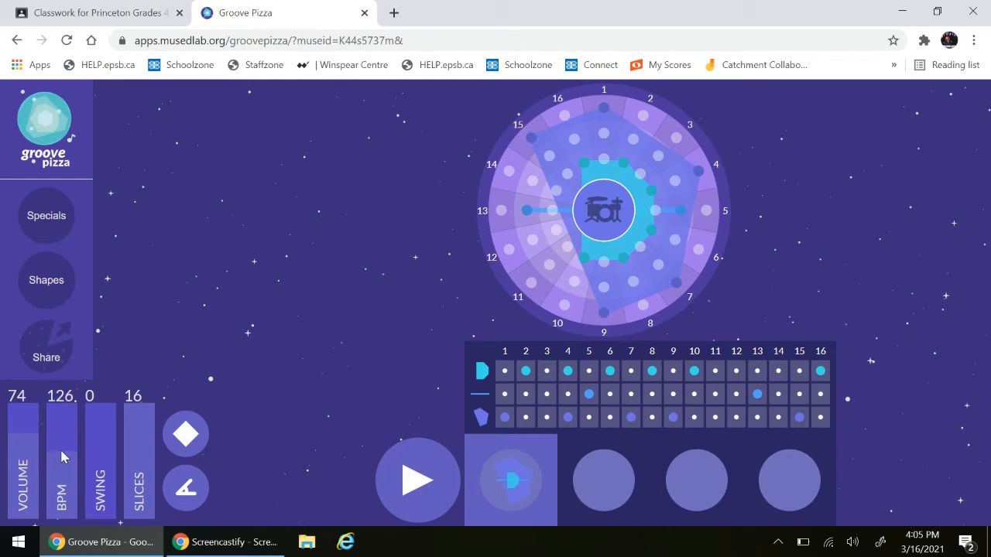
left_click(607, 210)
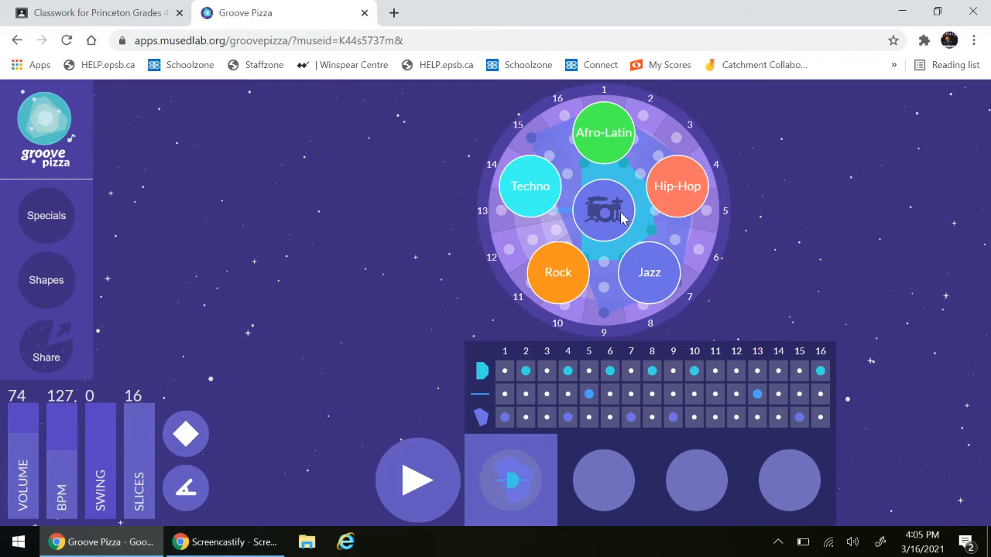
left_click(540, 195)
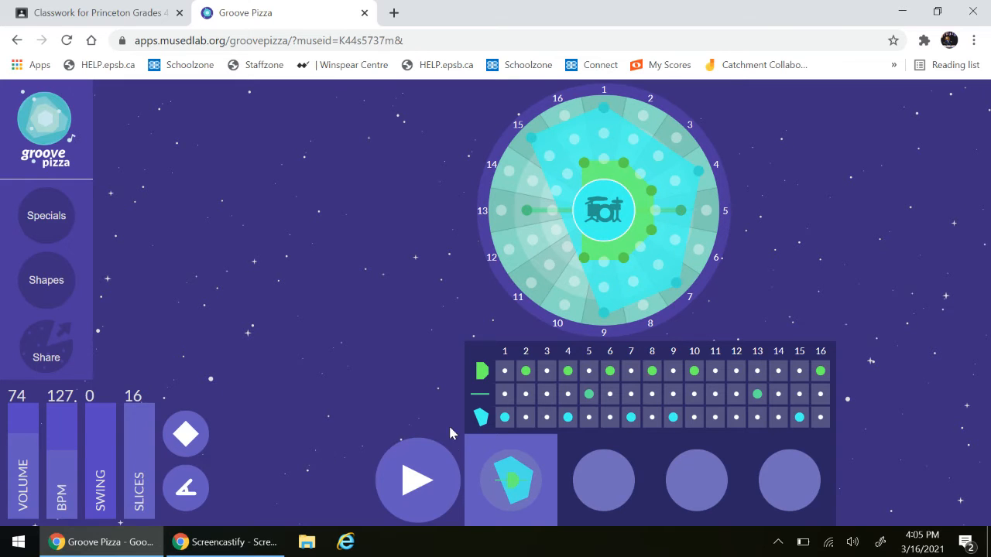
- Play the Techno groove, lower its tempo to 94 BPM and stop the playback
left_click(418, 484)
left_click_drag(62, 451, 62, 486)
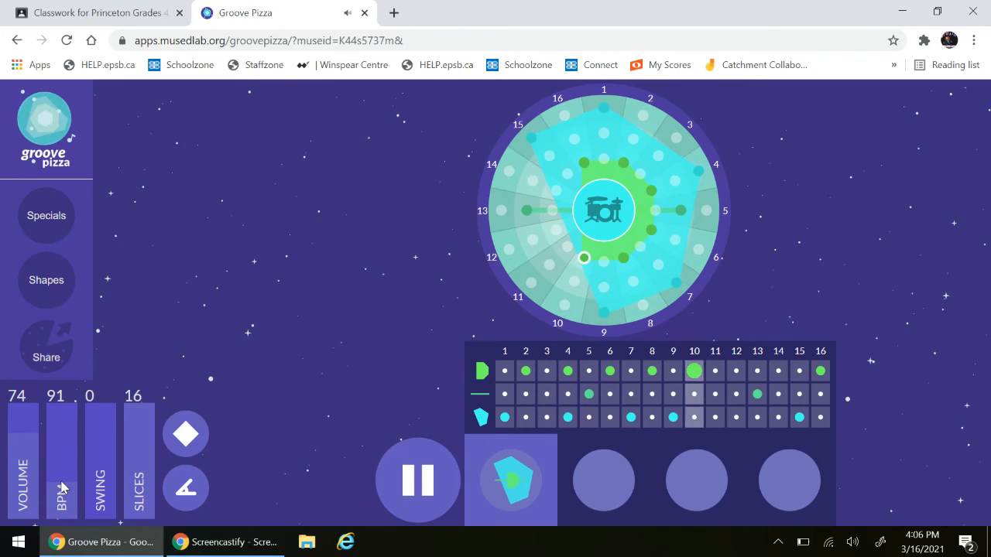
mouse_move(62, 486)
left_mouse_down()
mouse_move(57, 451)
mouse_move(57, 486)
left_mouse_up()
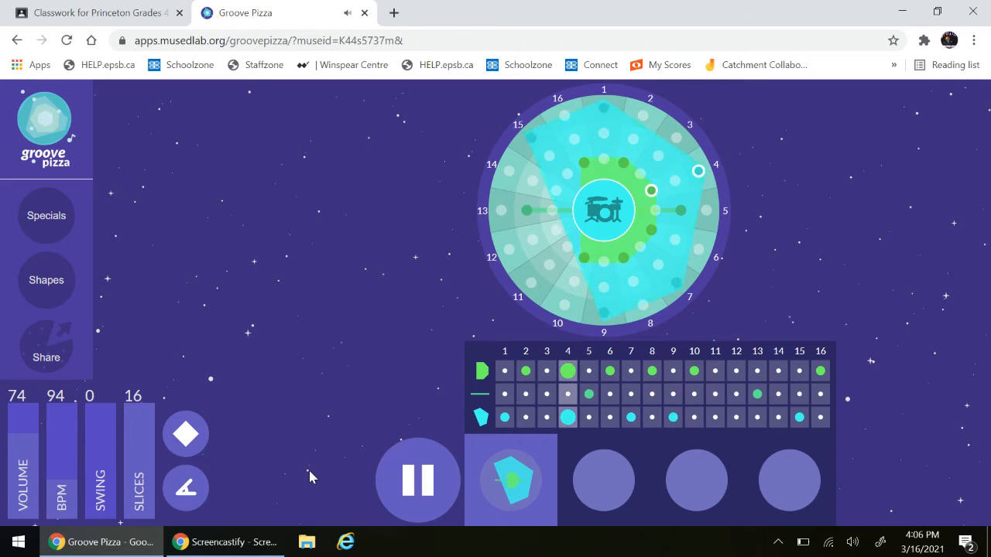
left_click(425, 480)
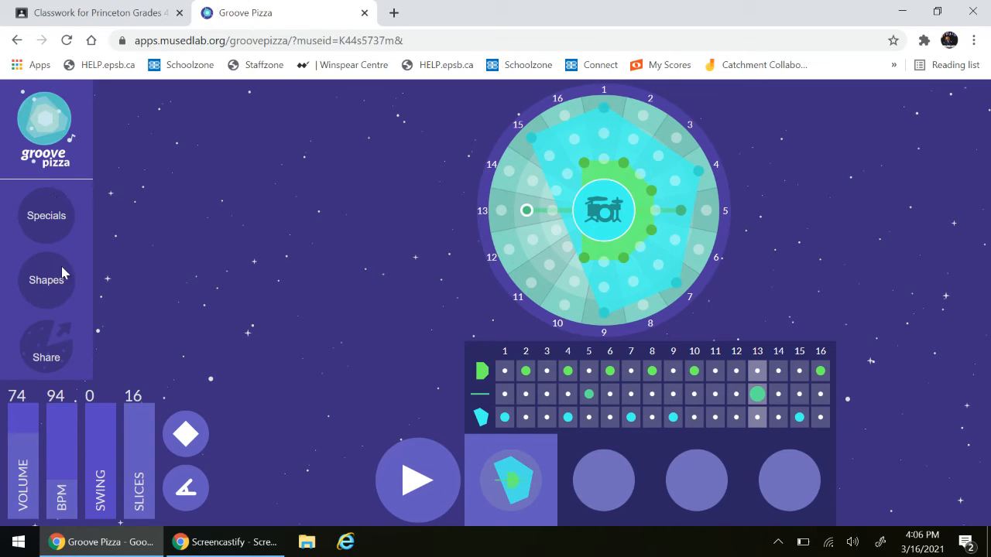
- Place the six-point shape on the outer ring, the four-point on the middle and the three-point on the inner, and play the groove
left_click(58, 293)
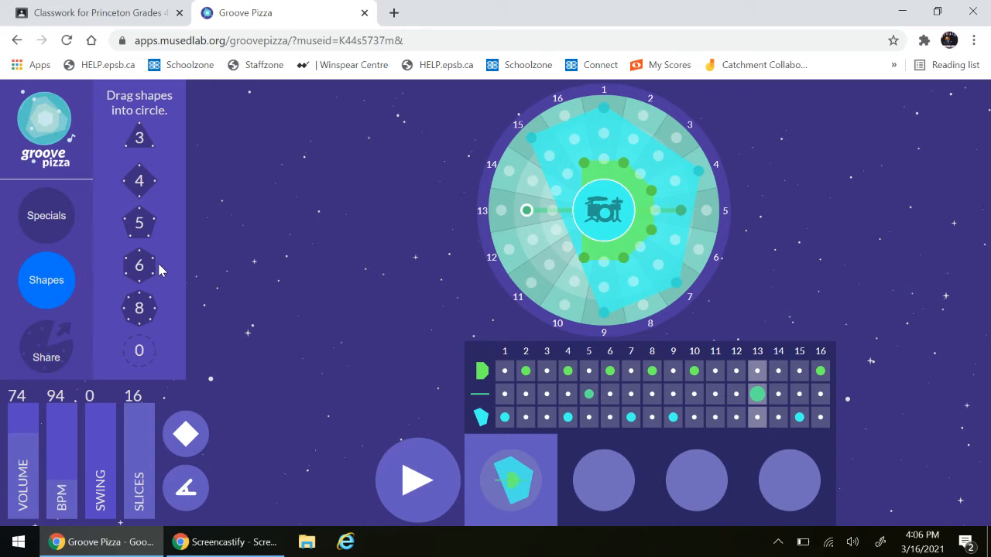
left_click_drag(149, 267, 594, 117)
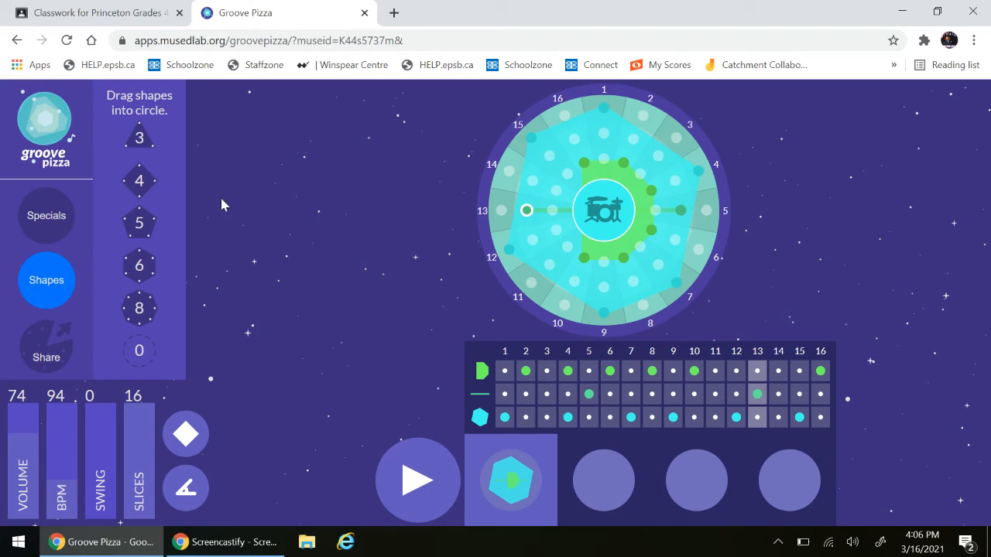
mouse_move(140, 227)
left_mouse_down()
mouse_move(333, 209)
mouse_move(140, 228)
left_mouse_up()
left_click_drag(140, 182, 617, 149)
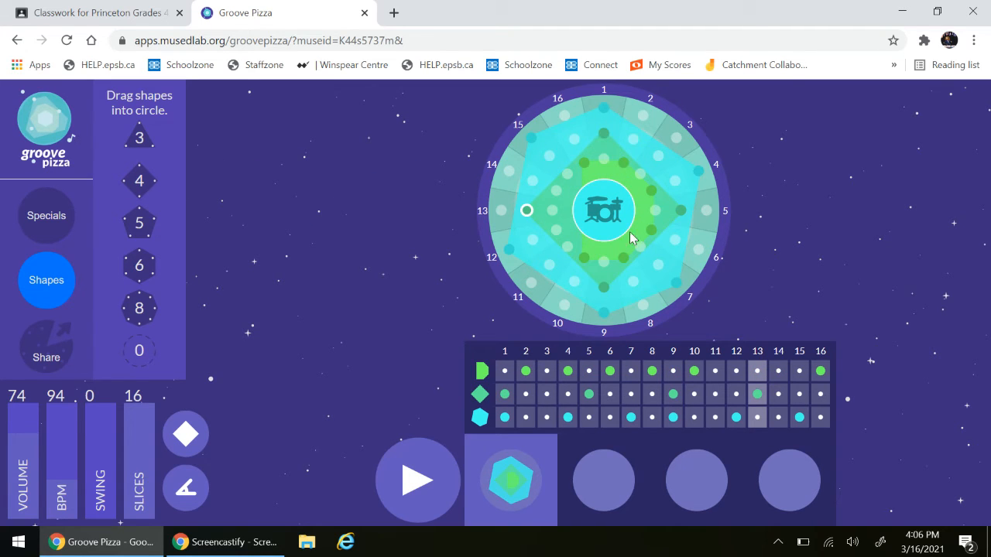
left_click_drag(142, 143, 597, 211)
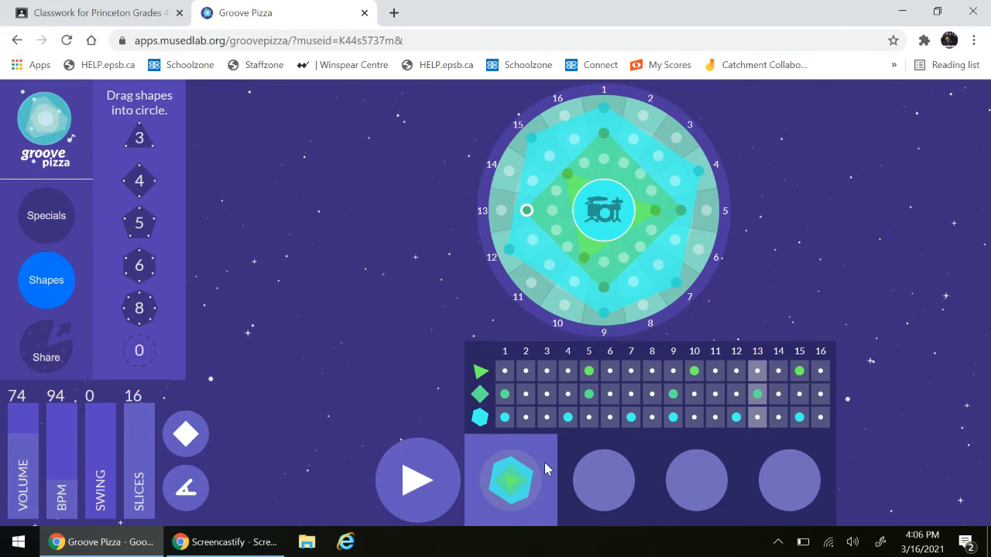
left_click(411, 483)
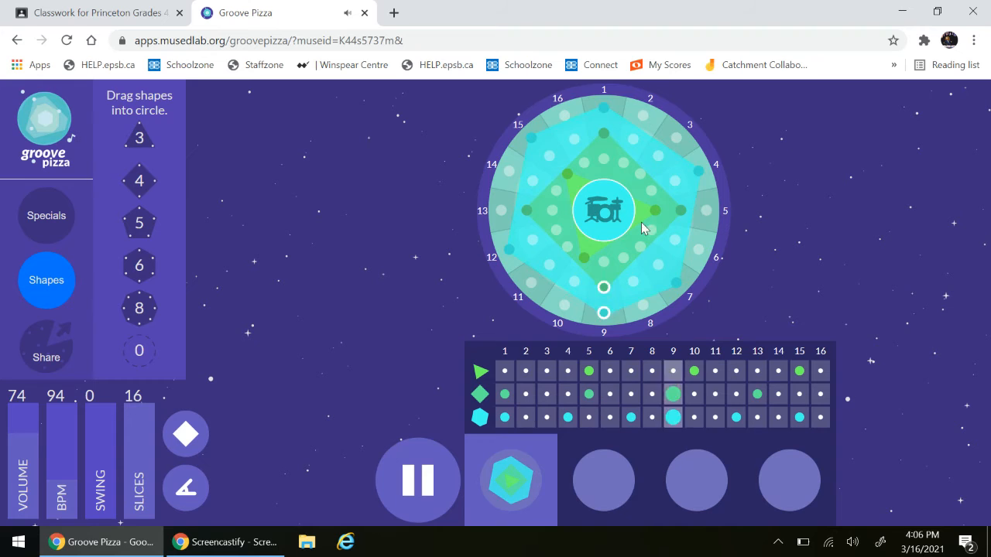
- Rotate the inner triangle to slices 6, 11 and 16, add an inner-ring beat on slice 4, rotate the middle square to start on slice 2, and stop playback
left_click_drag(647, 211, 652, 227)
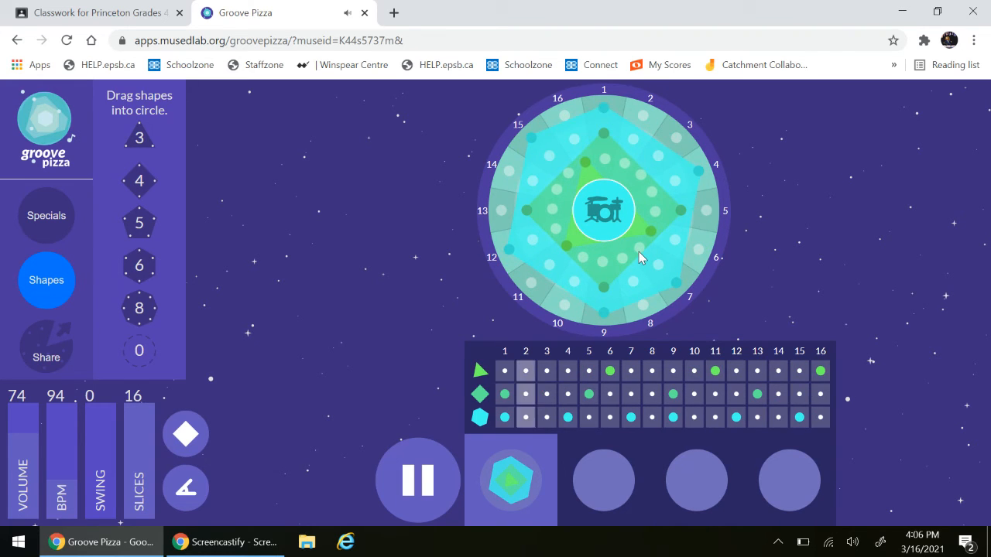
left_click_drag(636, 258, 705, 251)
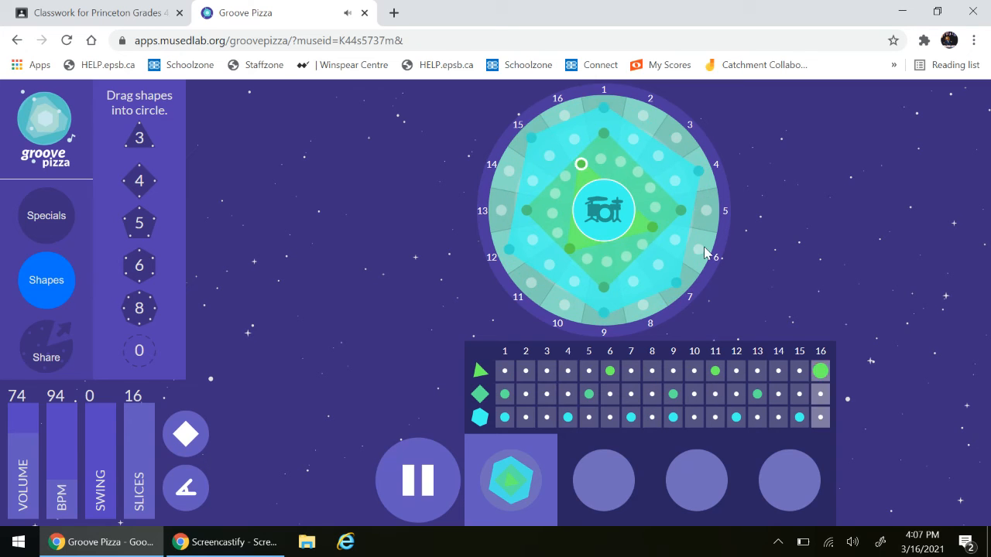
left_click(653, 190)
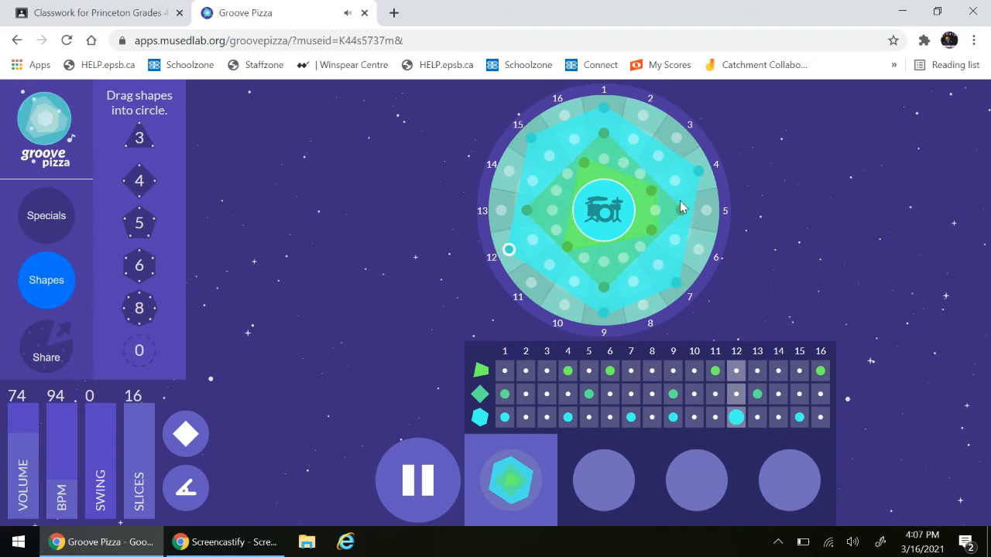
left_click_drag(677, 237, 657, 270)
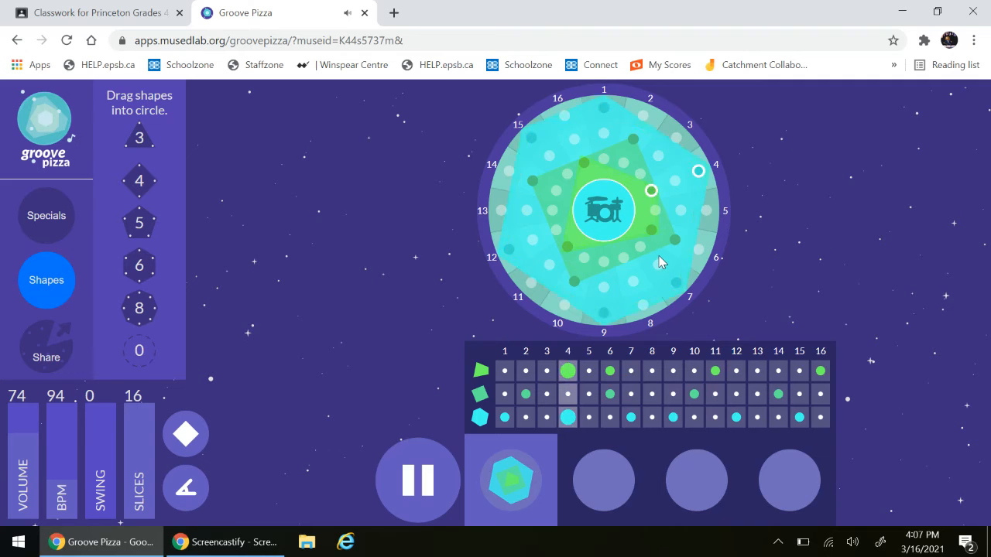
left_click(427, 484)
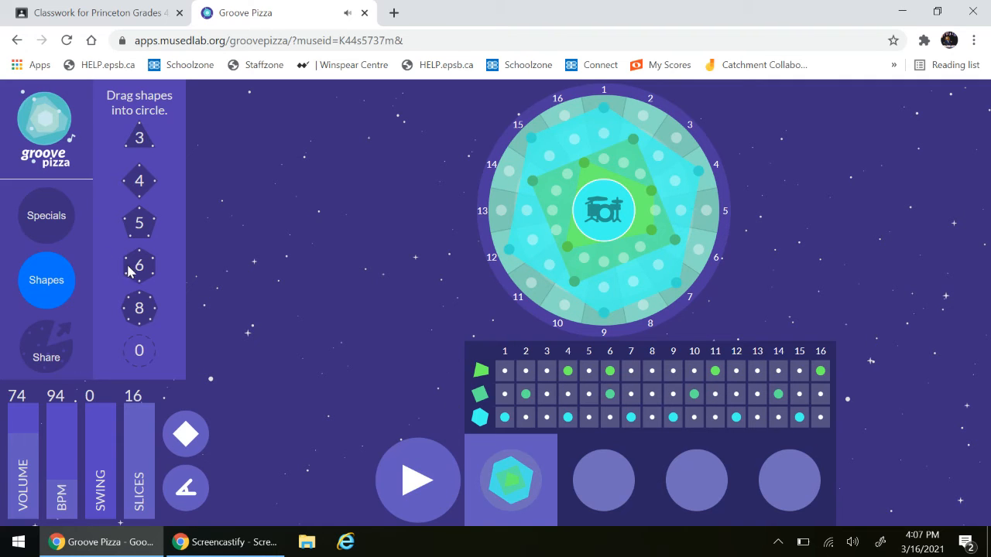
- Load the Billie Jean special groove and play it
left_click(44, 213)
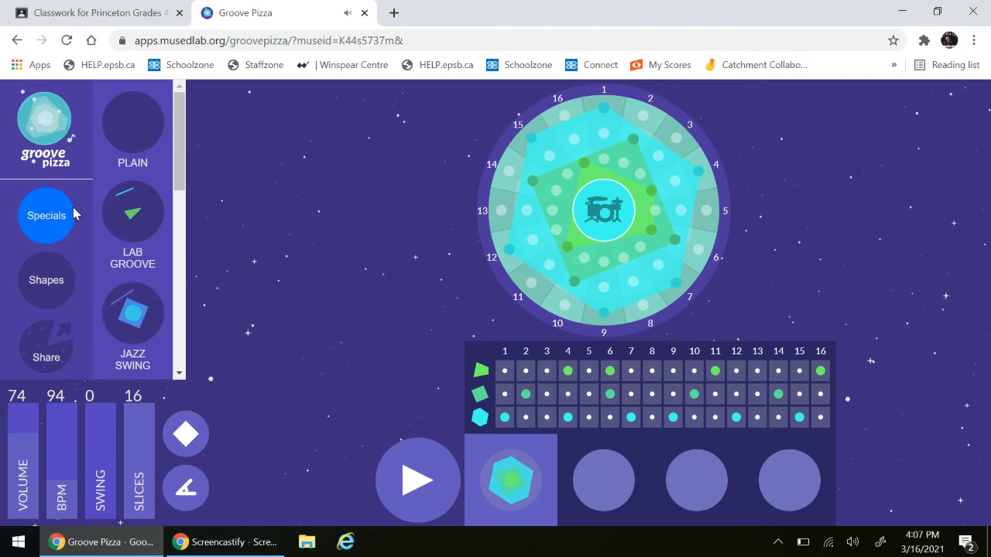
scroll(138, 214, "down", 2)
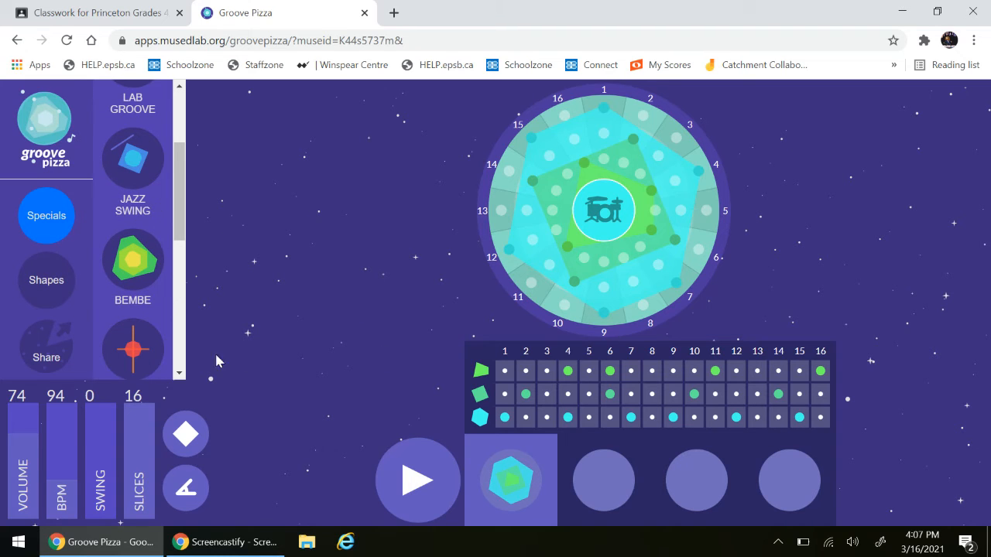
left_click(135, 347)
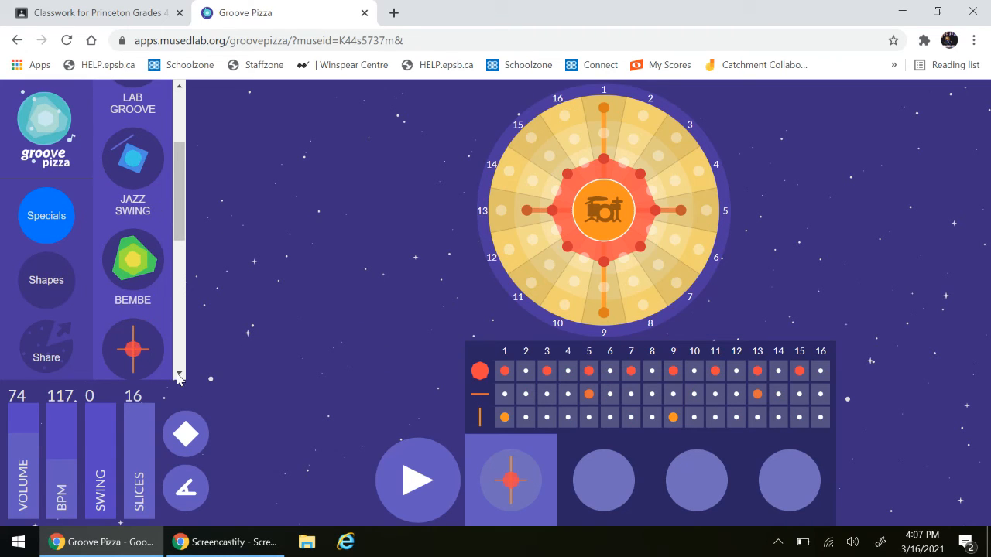
left_click(422, 472)
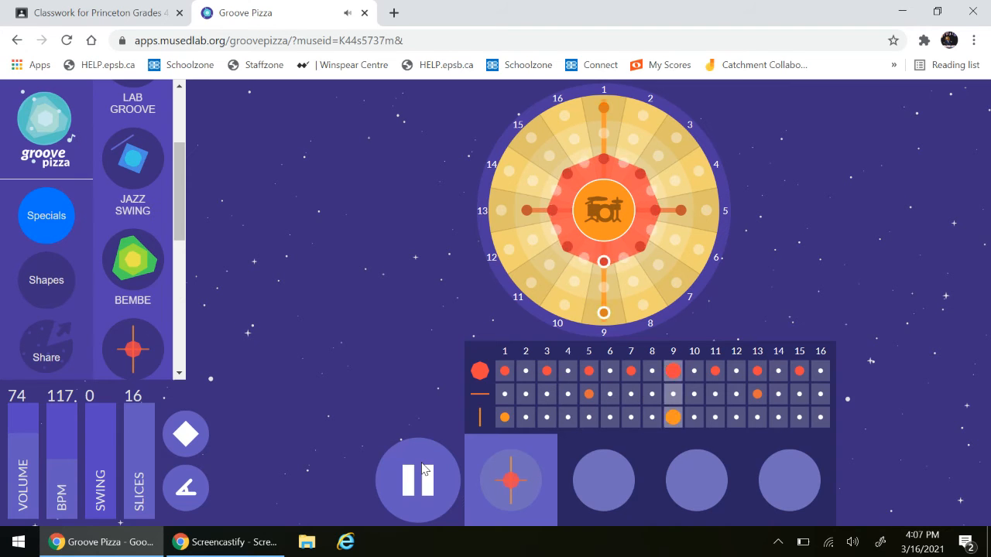
- Try the Chameleon special groove, load the 3-4-5 special instead, and stop the playback
scroll(154, 283, "down", 2)
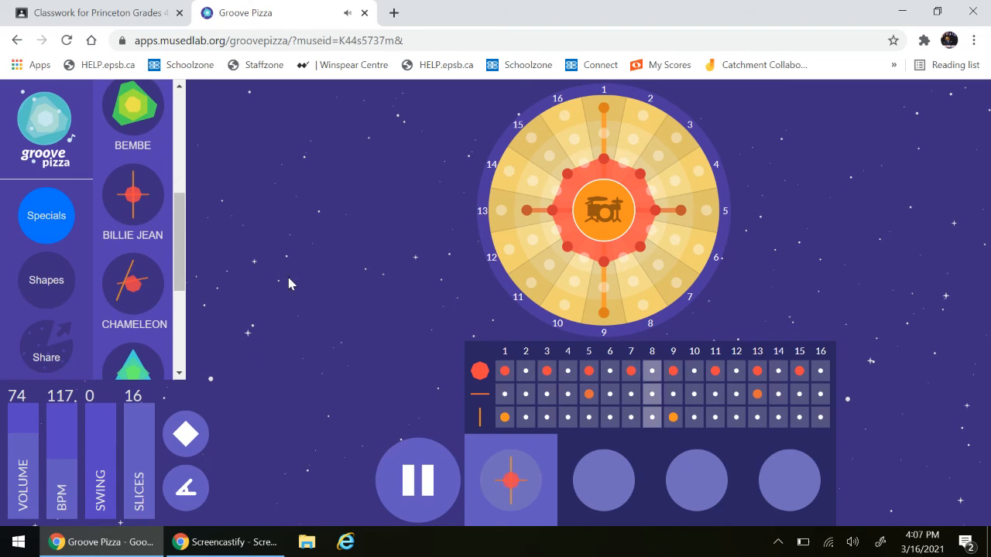
left_click(140, 284)
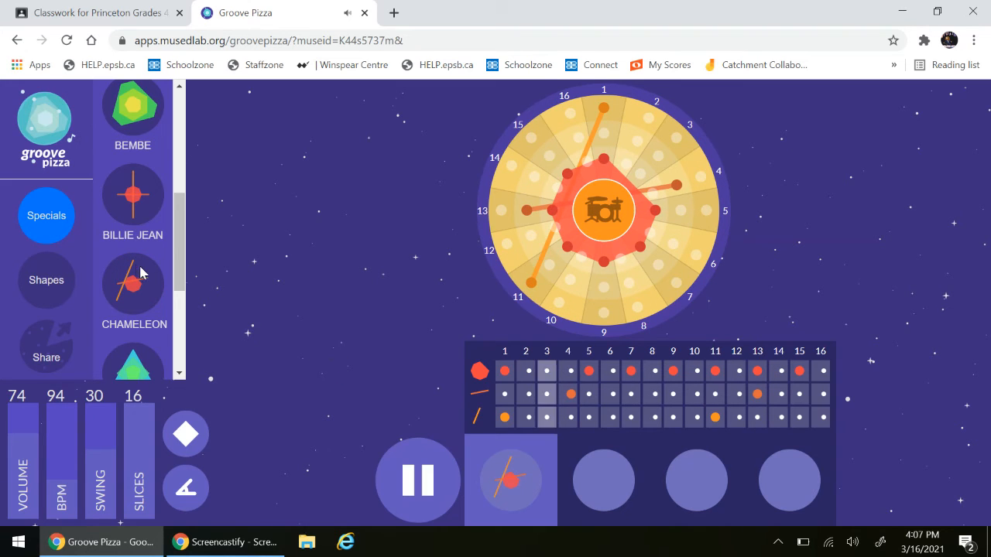
scroll(140, 274, "down", 1)
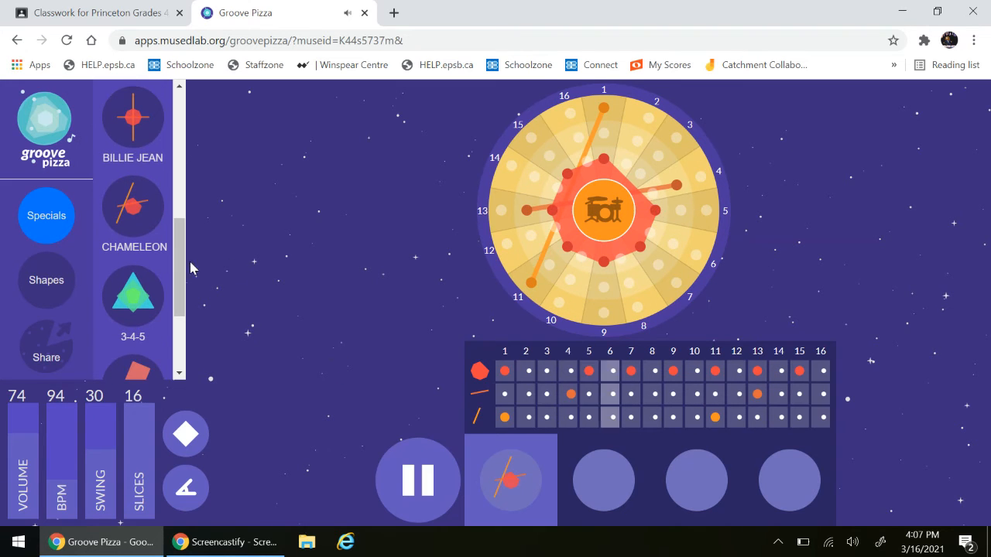
left_click(152, 313)
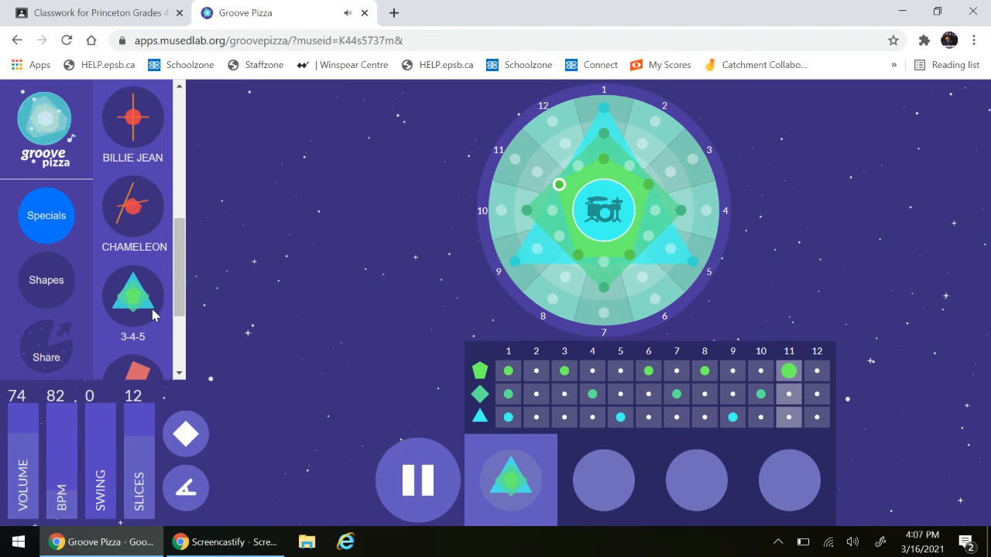
left_click(410, 477)
- Raise the number of slices to 16, try the minimum of 2 slices, and return it to 16
scroll(154, 256, "down", 2)
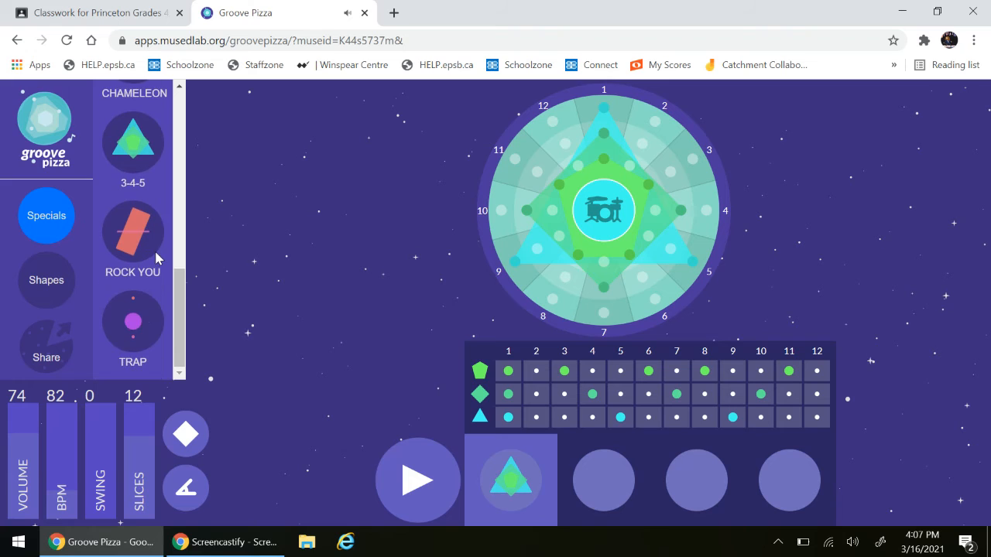
scroll(154, 256, "up", 1)
scroll(154, 249, "up", 2)
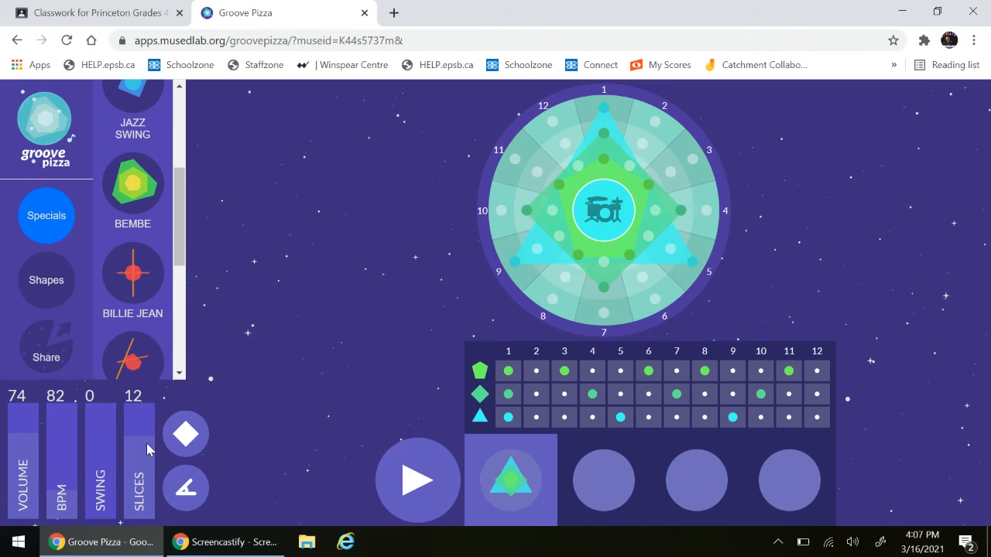
left_click_drag(148, 449, 154, 366)
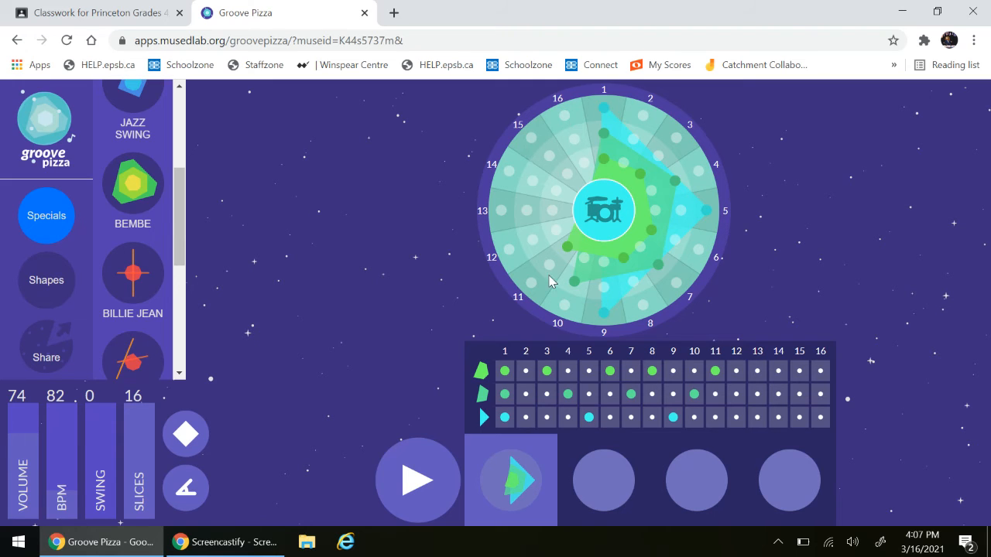
left_click_drag(142, 416, 139, 517)
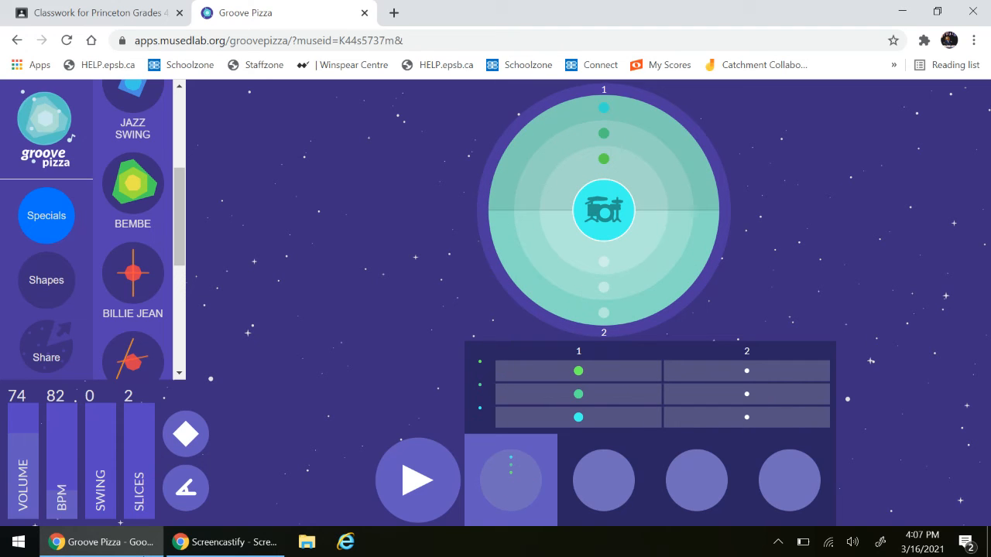
mouse_move(156, 520)
left_mouse_down()
mouse_move(148, 517)
mouse_move(147, 537)
left_mouse_up()
left_click_drag(147, 549, 146, 404)
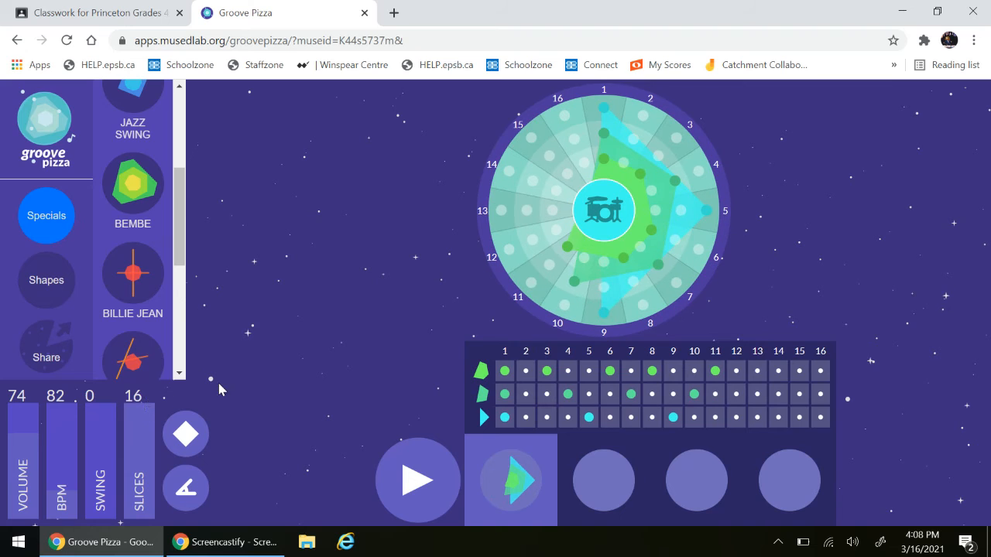
- Clear all the beats of the 3-4-5 pattern from the three rings
scroll(110, 270, "down", 5)
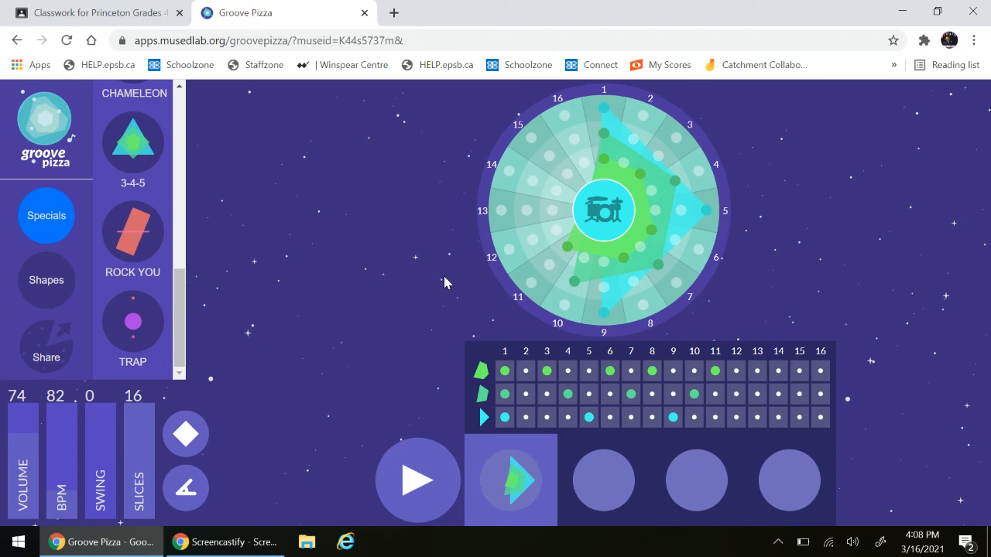
left_click(506, 395)
left_click(504, 417)
left_click(547, 373)
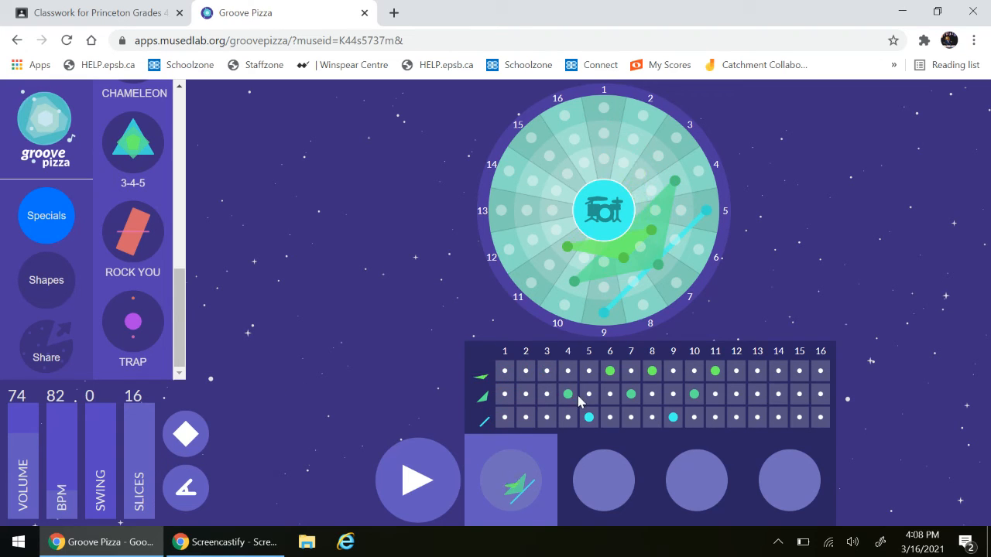
left_click(568, 394)
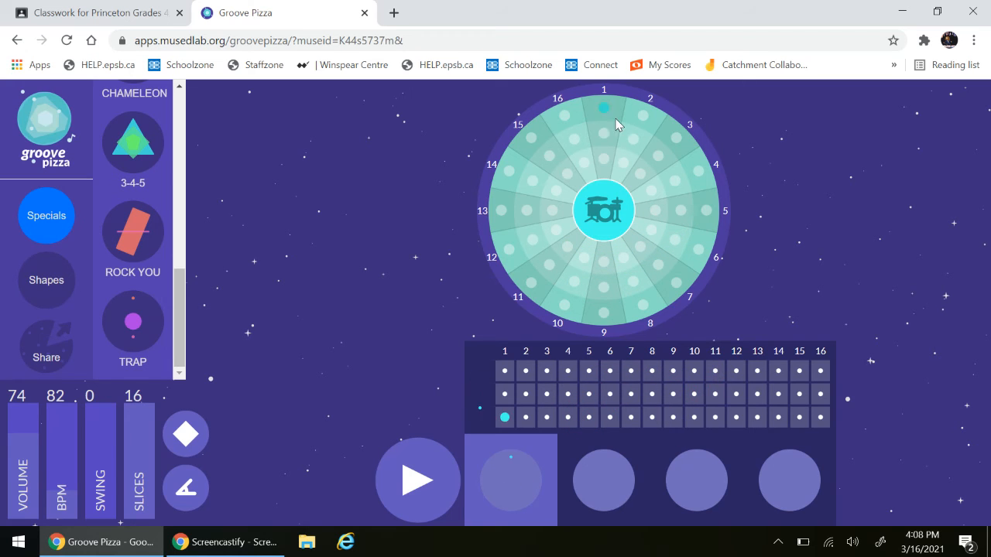
- Place outer-ring beats on slices 1, 5, 9 and 13 and middle-ring beats on 5 and 13, and play them at 109 BPM
left_click(603, 315)
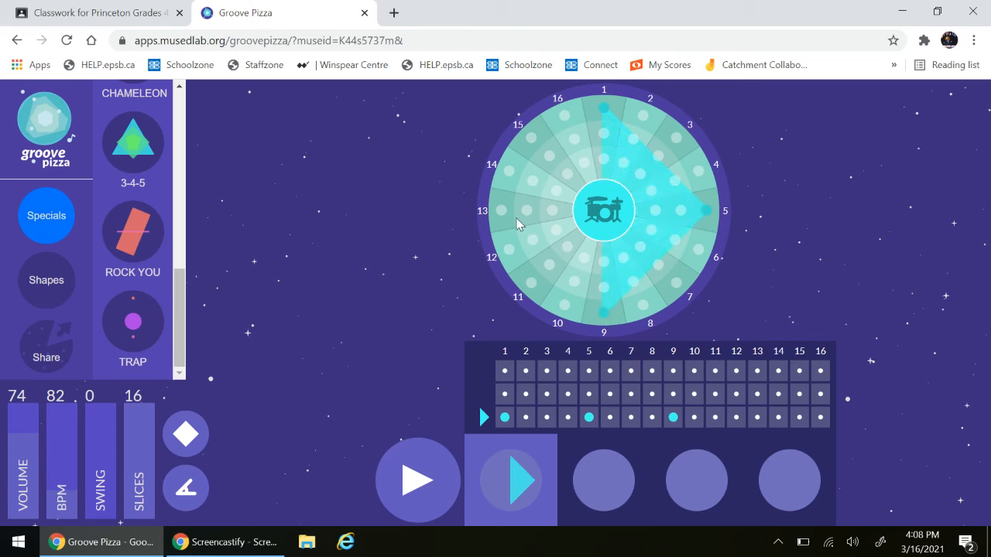
left_click(502, 211)
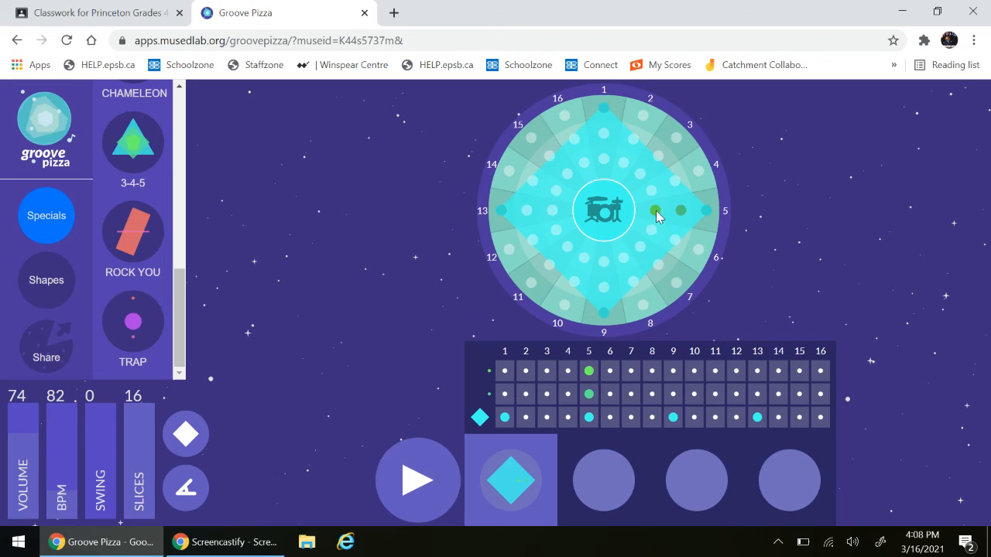
left_click(406, 486)
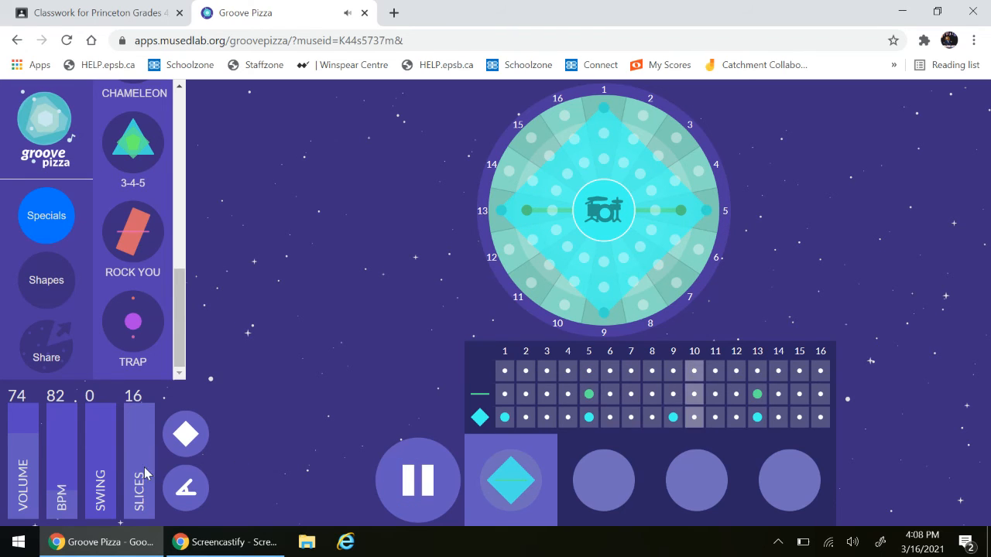
left_click_drag(71, 486, 79, 469)
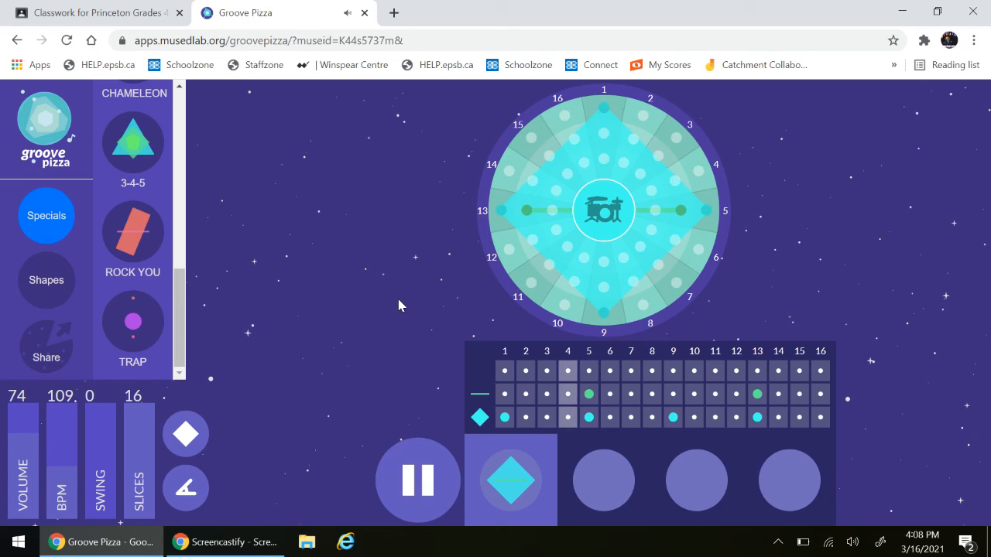
left_click(412, 474)
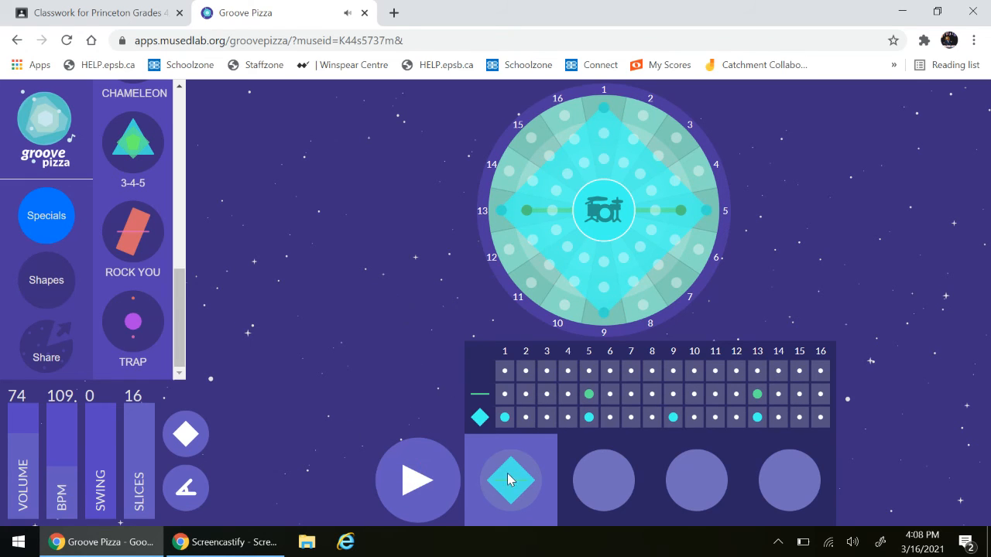
- Add a second pattern and change its outer ring by adding beats on slices 4, 7 and 15 and removing those on 5 and 13
left_click(602, 477)
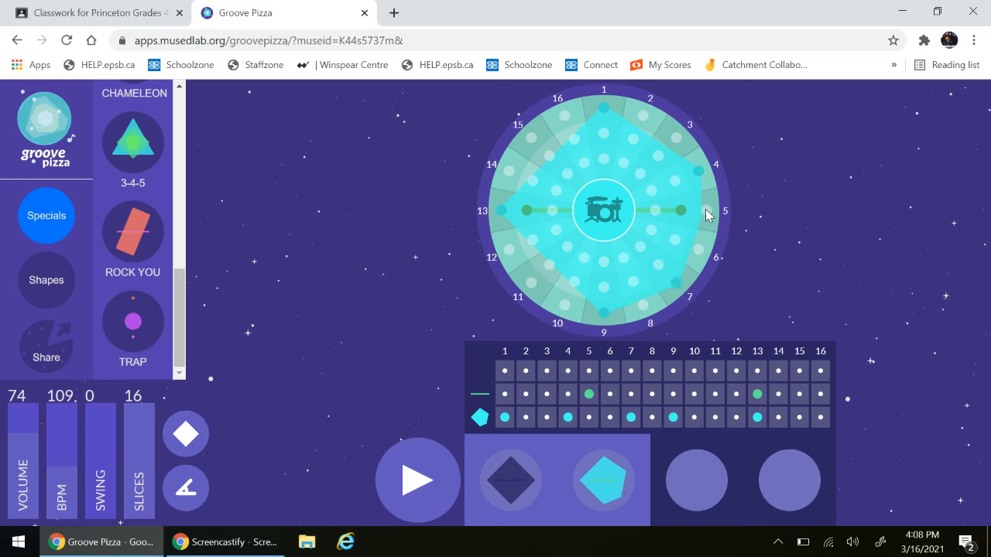
left_click(531, 140)
left_click(503, 212)
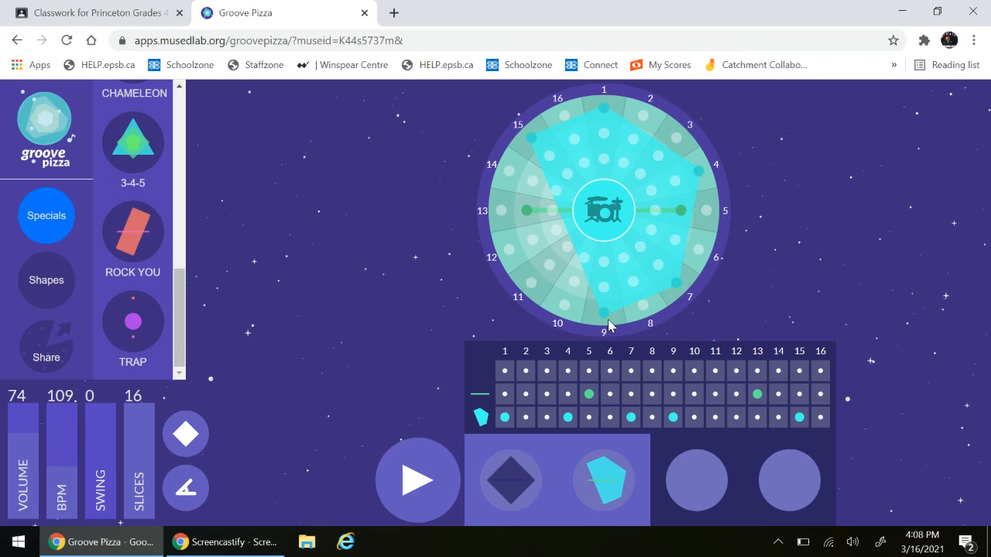
- Compare the first and second patterns by switching between them, and play them in sequence
left_click(518, 479)
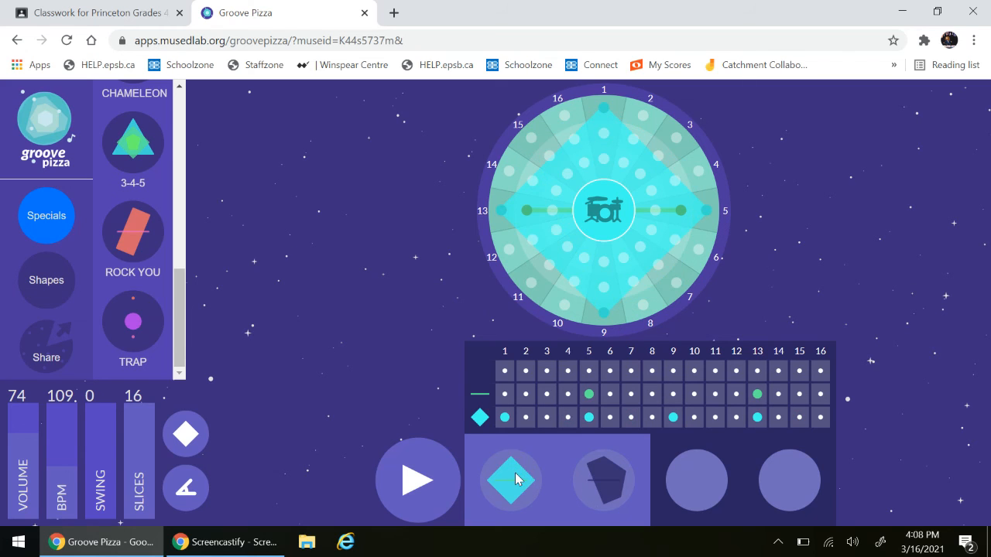
left_click(605, 486)
left_click(507, 488)
left_click(435, 468)
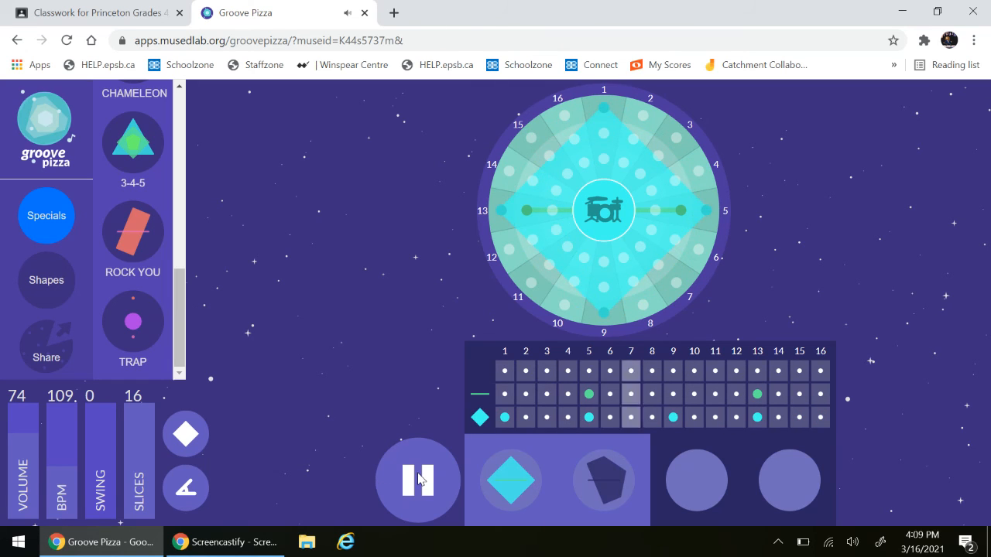
left_click(418, 479)
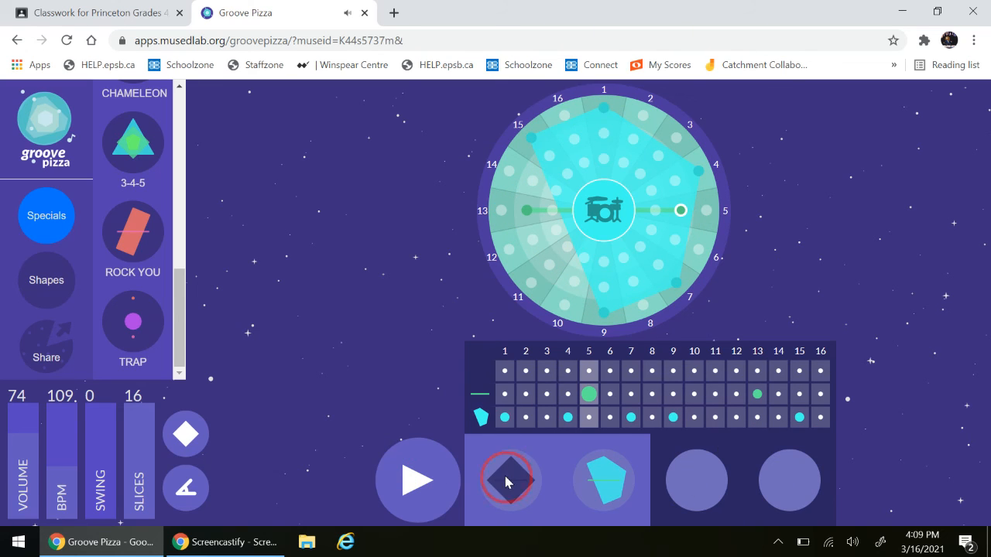
left_click(508, 481)
- Add a third pattern and change its outer ring by adding beats on slices 5 and 13 and removing those on 4, 7 and 15
left_click(699, 478)
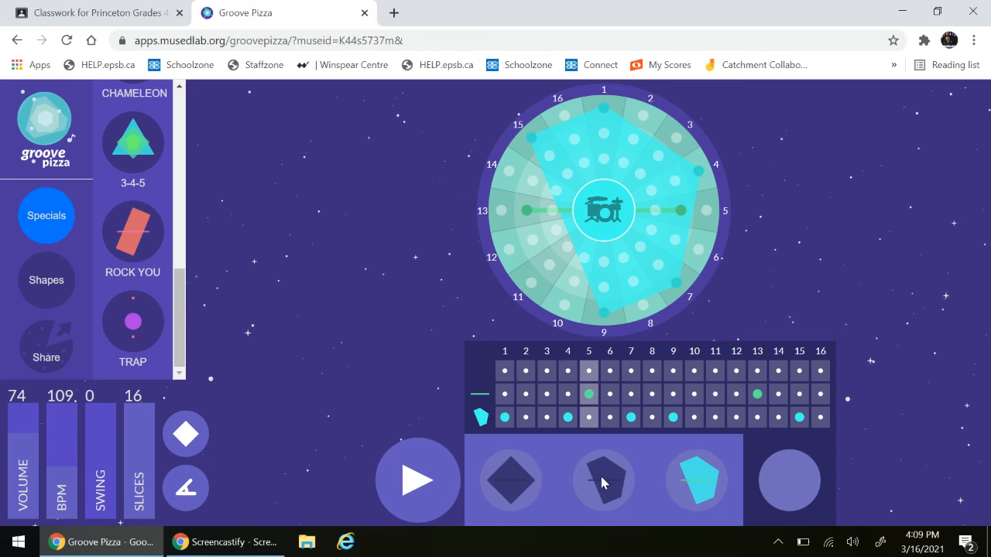
left_click(501, 209)
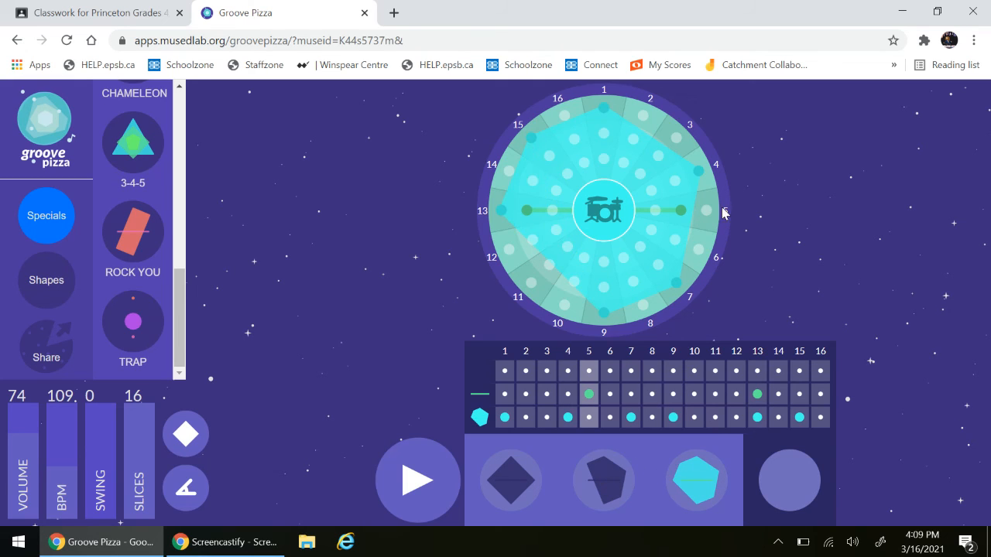
left_click(697, 171)
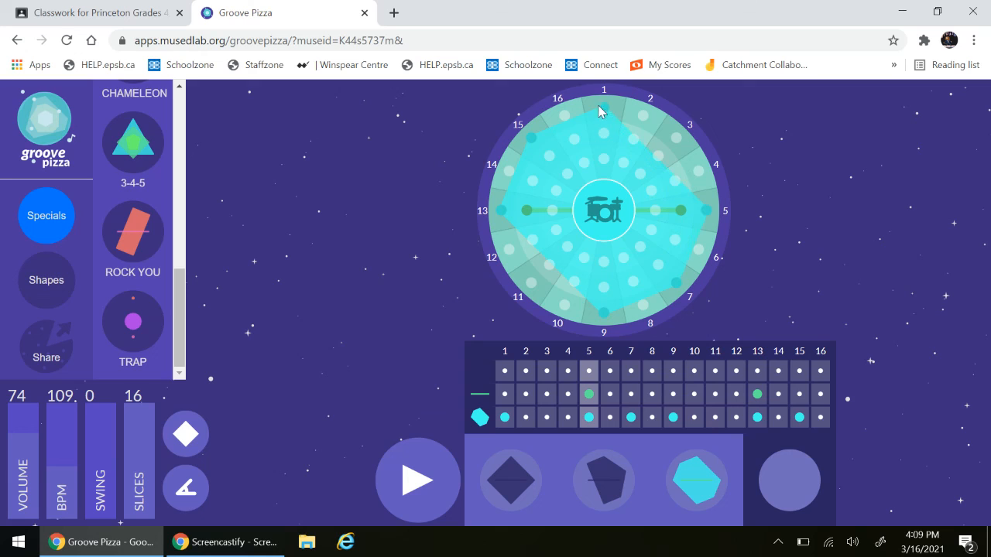
left_click(530, 138)
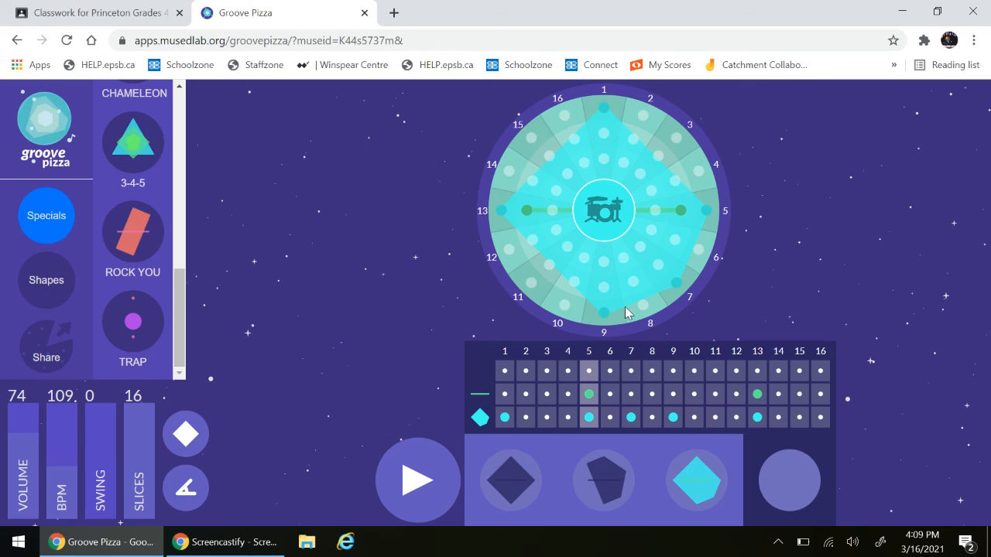
left_click(680, 285)
- Compare the first, second and third patterns by switching between them
left_click(519, 476)
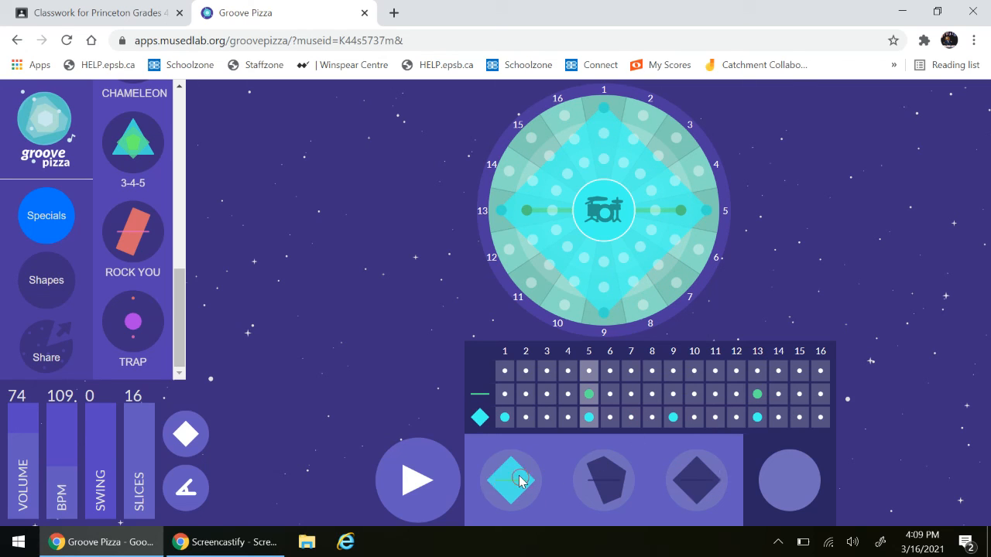
left_click(596, 478)
left_click(700, 485)
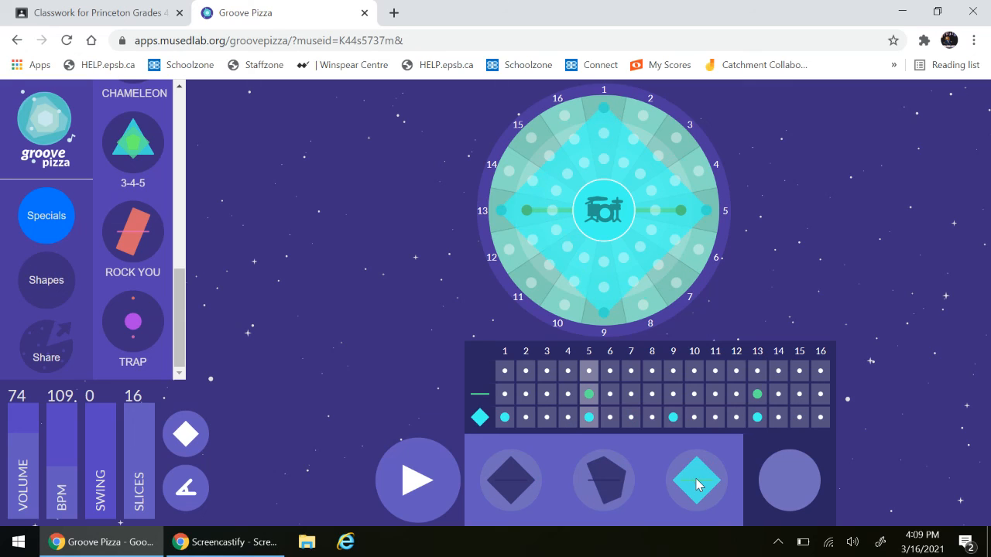
left_click(518, 485)
left_click(697, 493)
- Add a fourth pattern and change its outer ring by adding beats on slices 4, 15 and 16 and removing those on 5 and 13
left_click(786, 484)
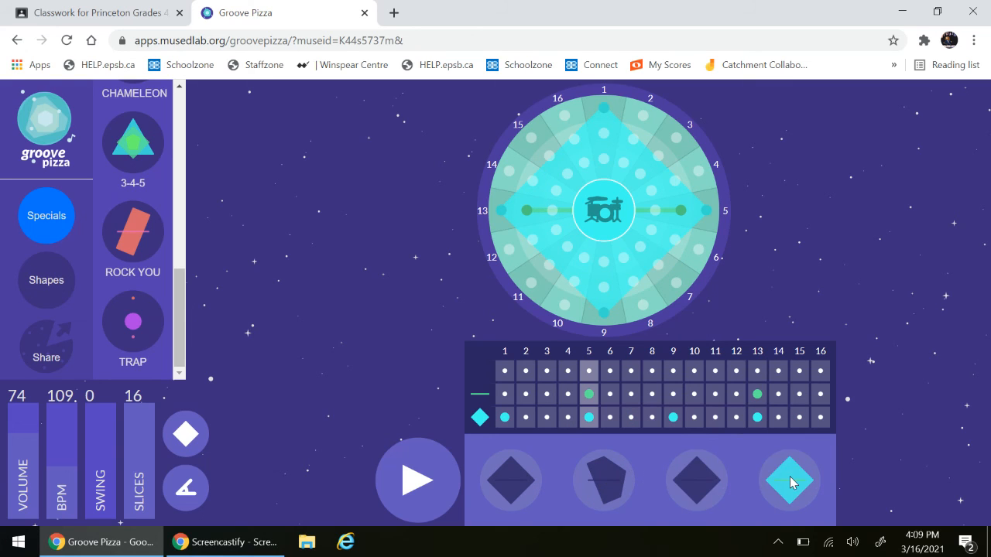
left_click(700, 172)
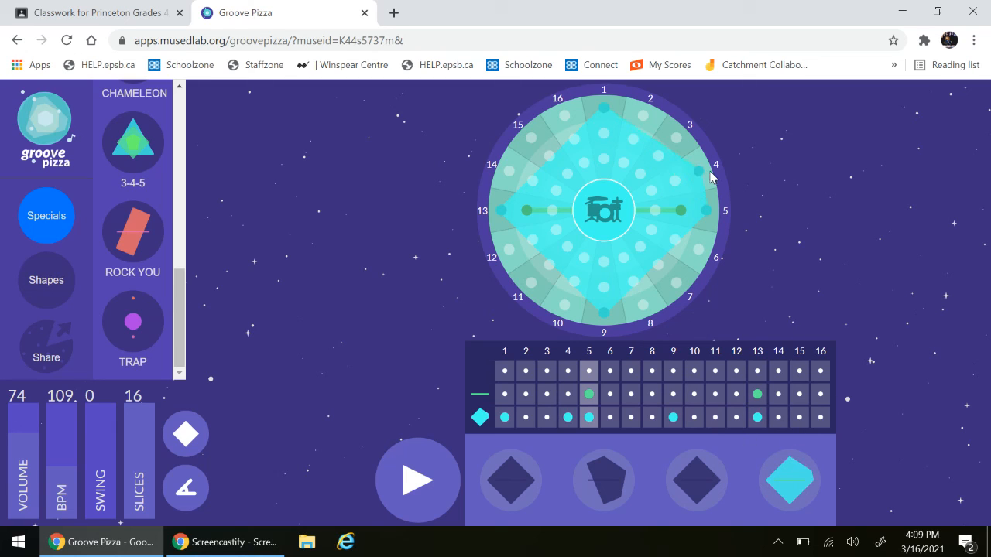
left_click(705, 211)
left_click(566, 116)
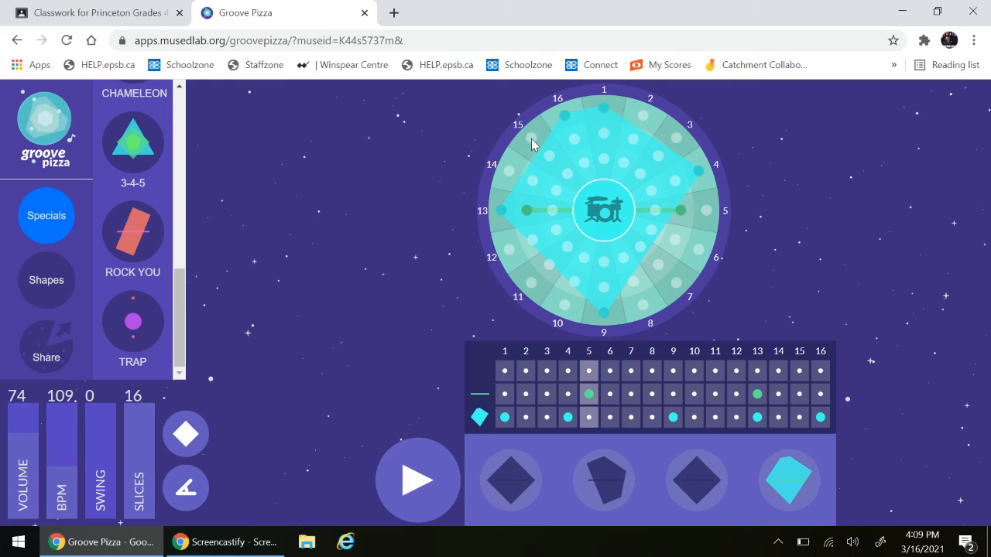
left_click(532, 142)
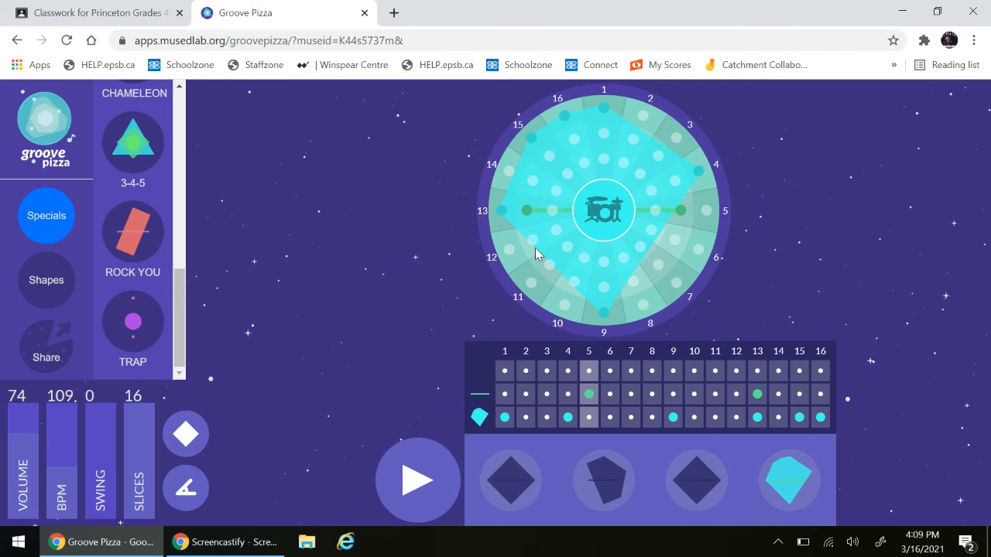
left_click(502, 211)
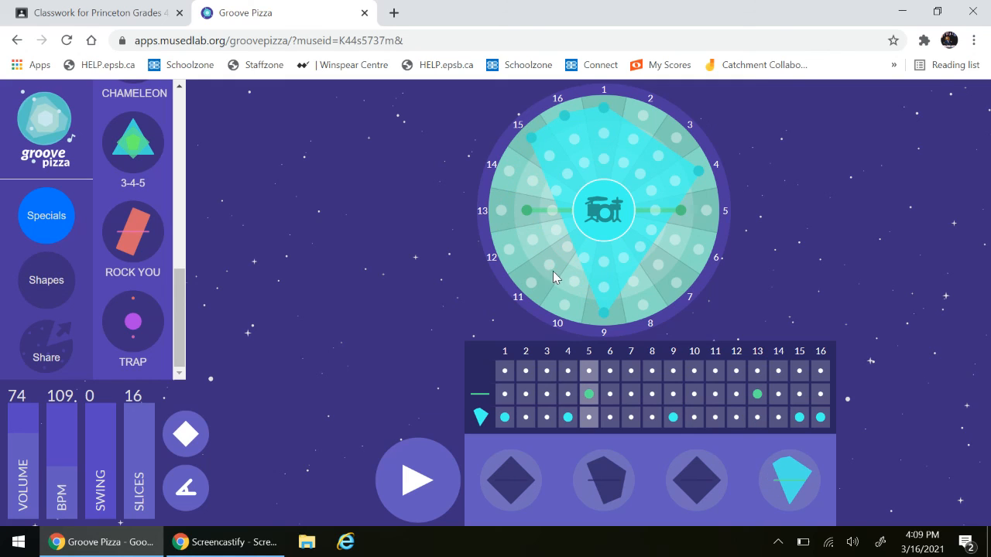
- Add outer-ring beats on slices 7 and 11 of the fourth pattern, leaving no middle-ring beat on 11
left_click(549, 267)
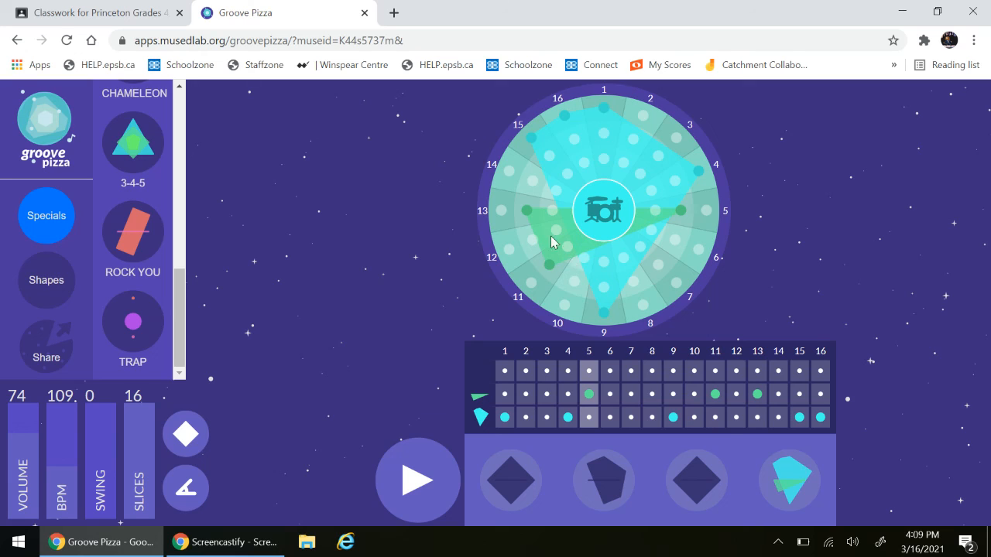
left_click(553, 266)
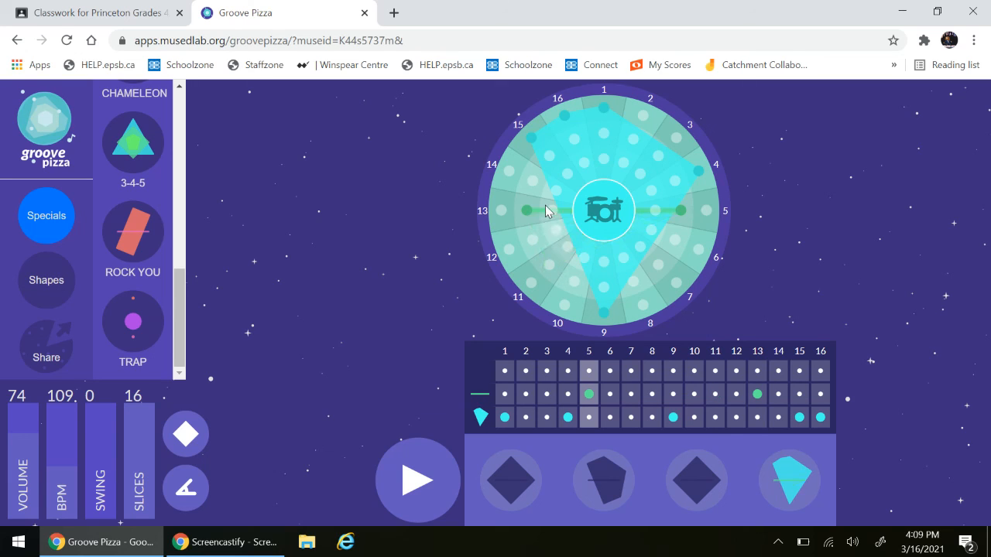
left_click(532, 285)
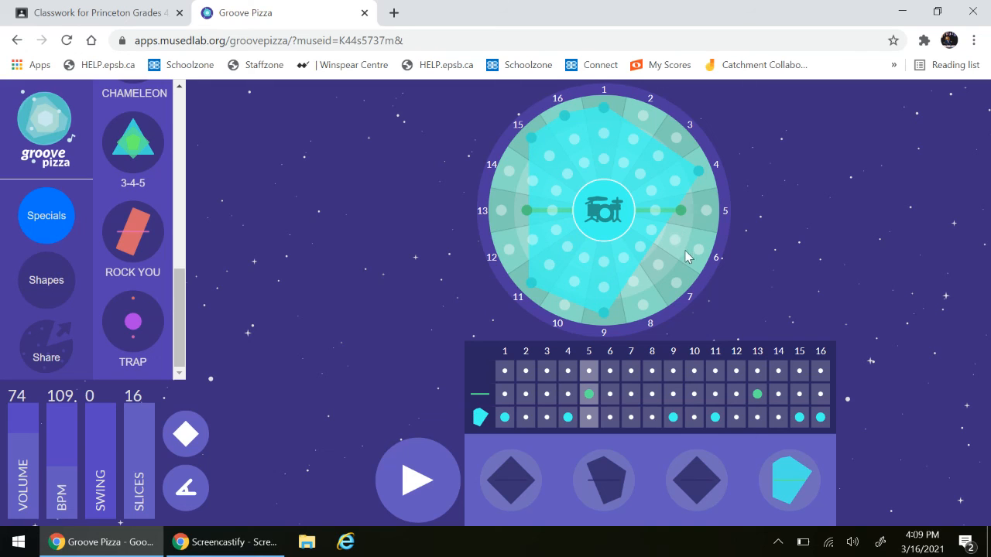
left_click(677, 285)
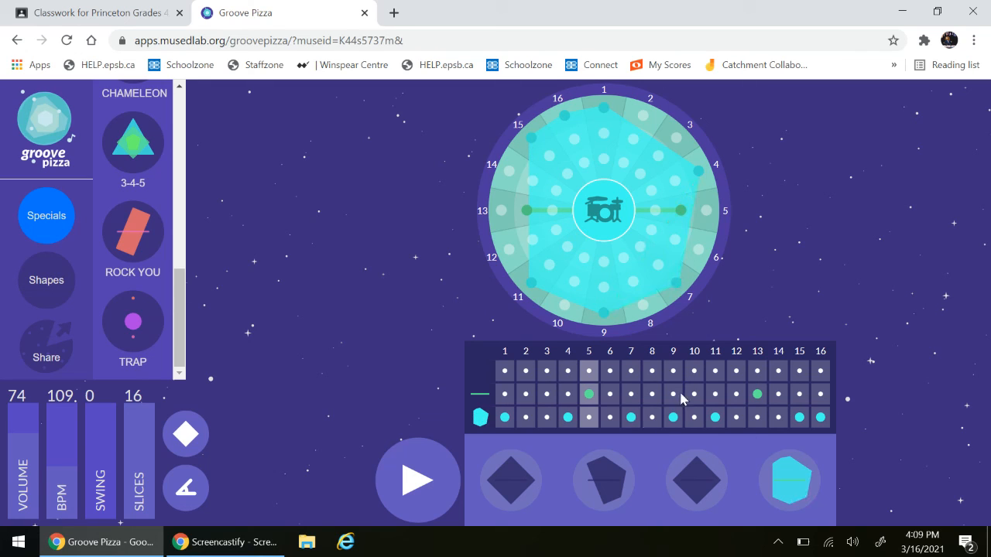
- Review the four patterns one after another, and play them in sequence starting from the first
left_click(525, 483)
left_click(591, 470)
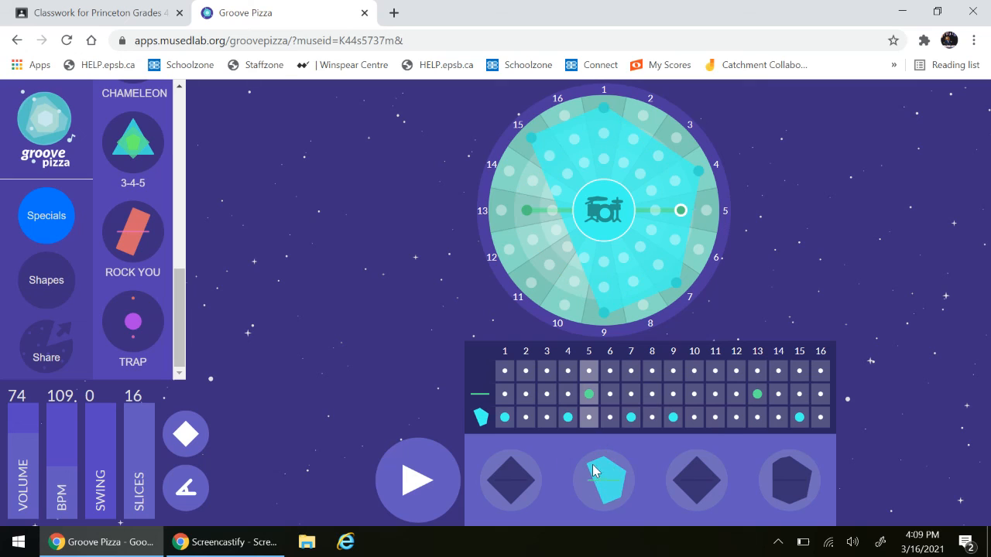
left_click(699, 467)
left_click(790, 477)
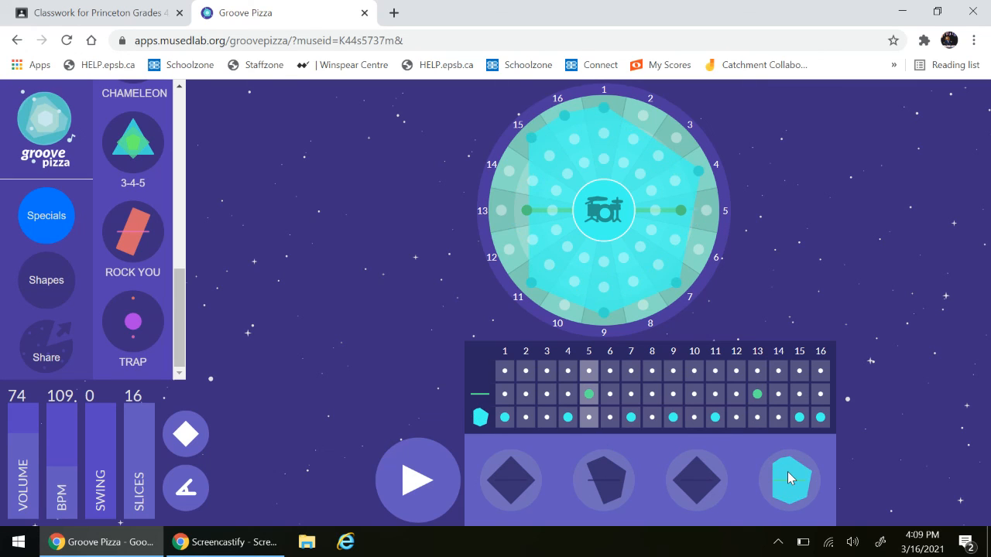
left_click(519, 473)
left_click(402, 464)
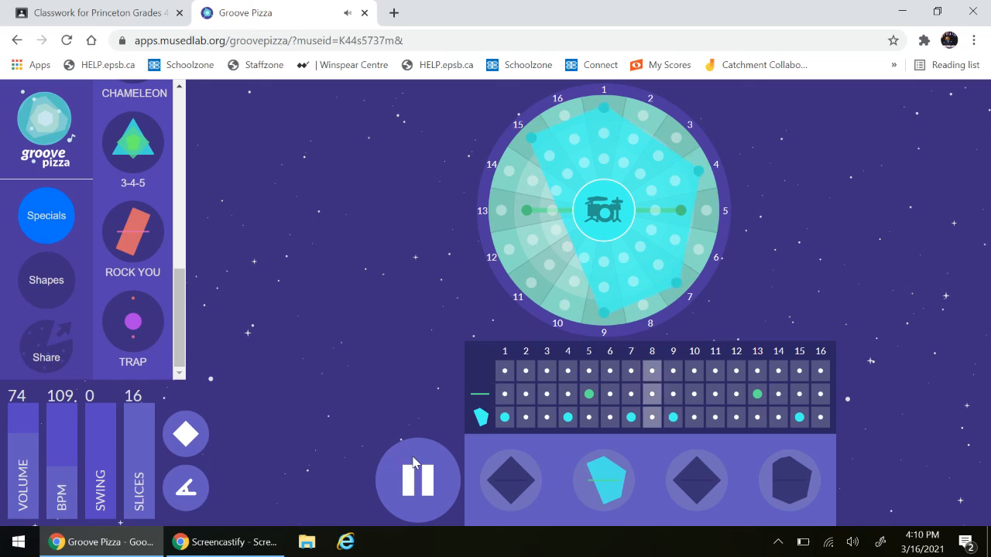
left_click(411, 470)
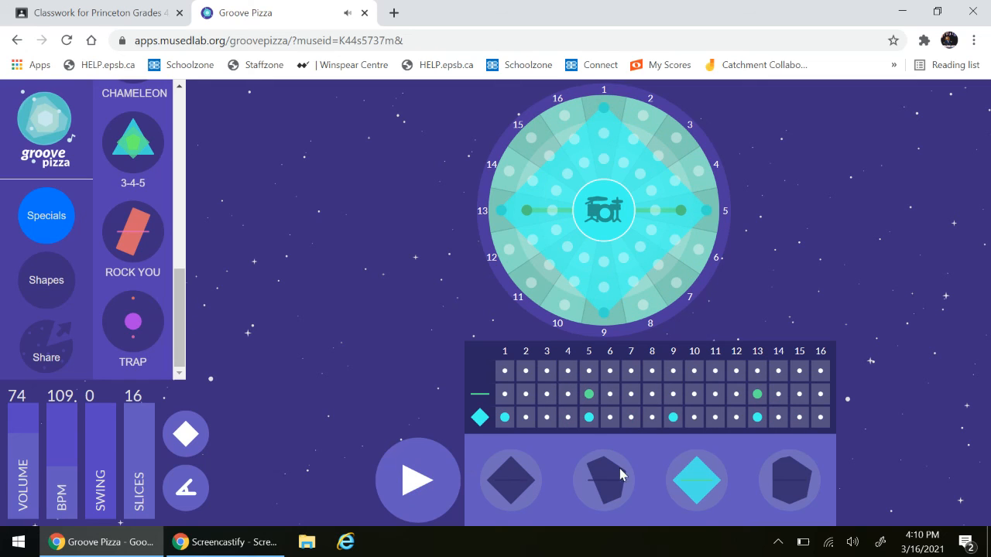